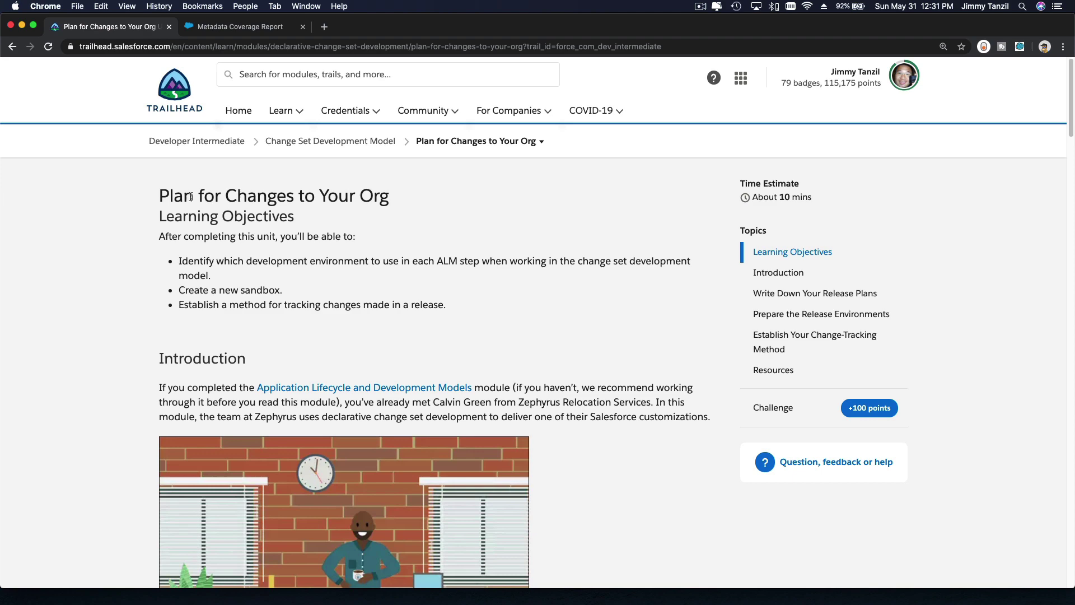
Step: Scroll the unit down to the Write Down Your Release Plans heading and back up
left_click_drag(193, 196, 159, 196)
scroll(583, 251, "down", 3)
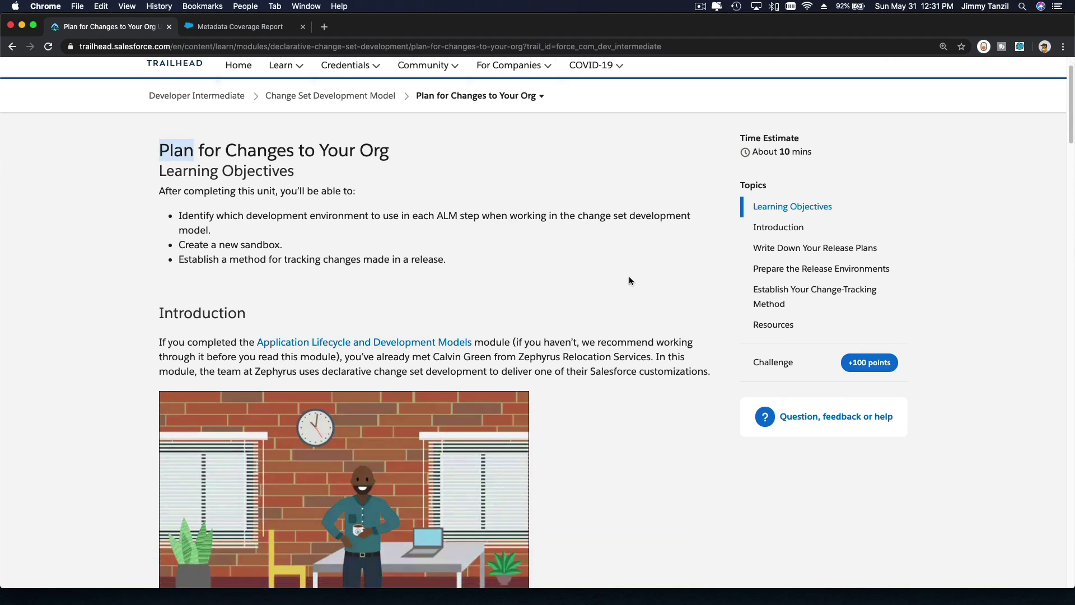
scroll(629, 280, "down", 4)
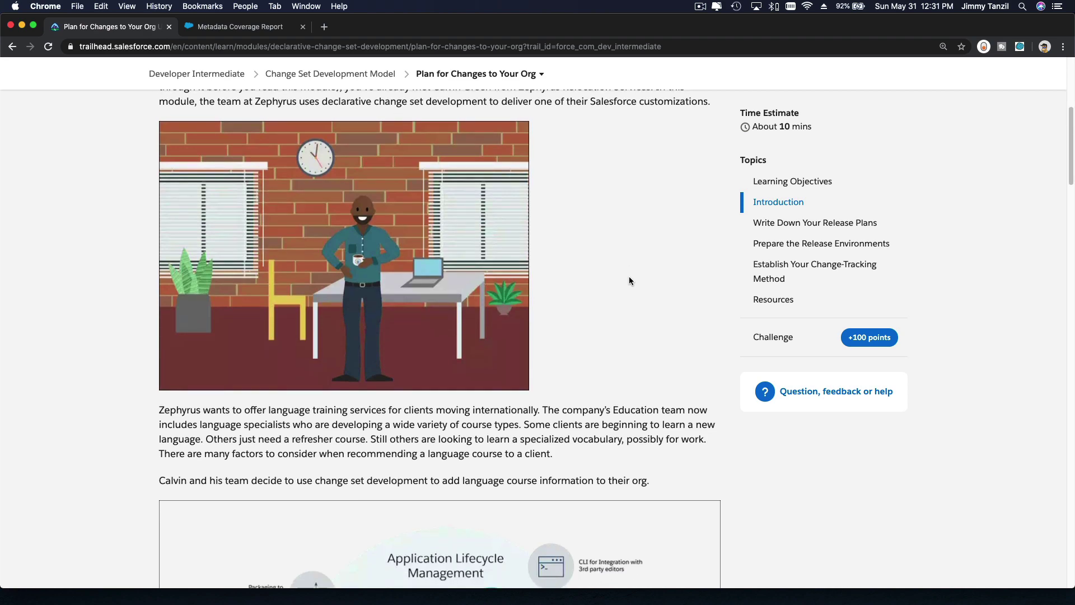
scroll(630, 280, "down", 4)
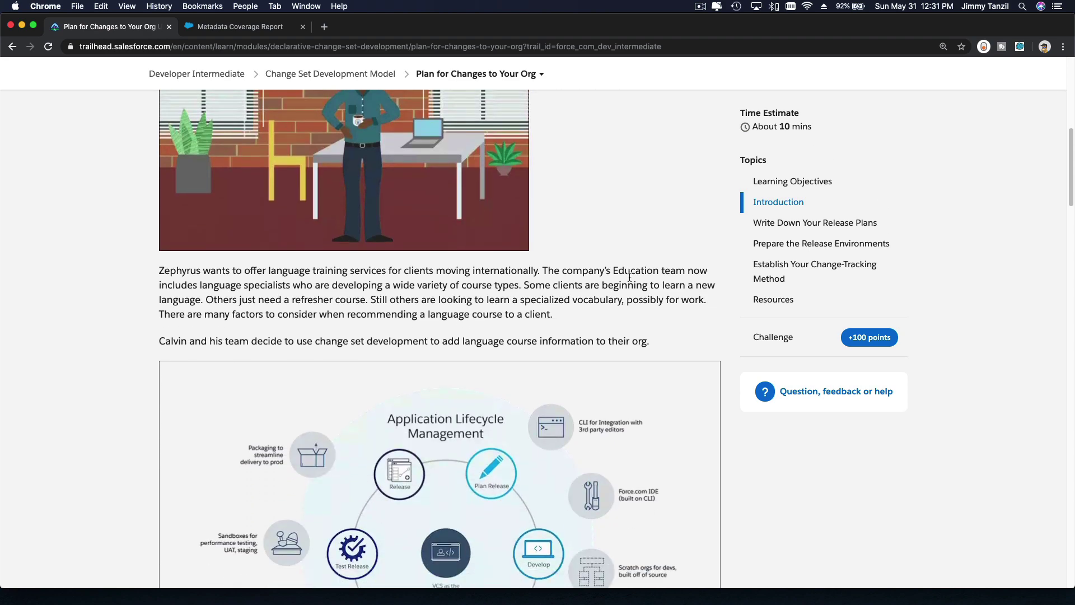
scroll(629, 279, "down", 5)
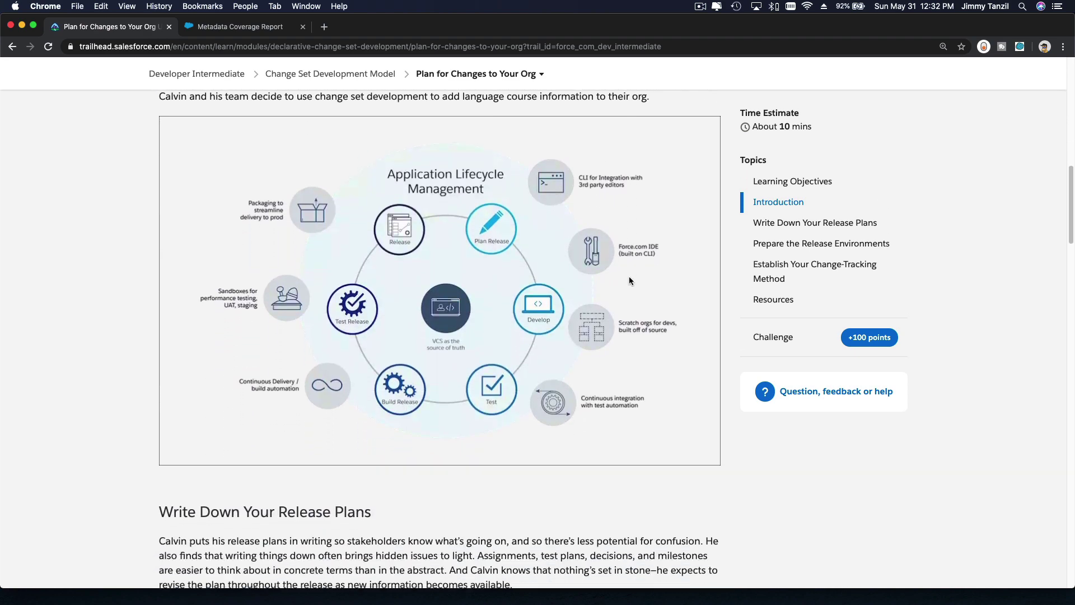
scroll(630, 280, "down", 2)
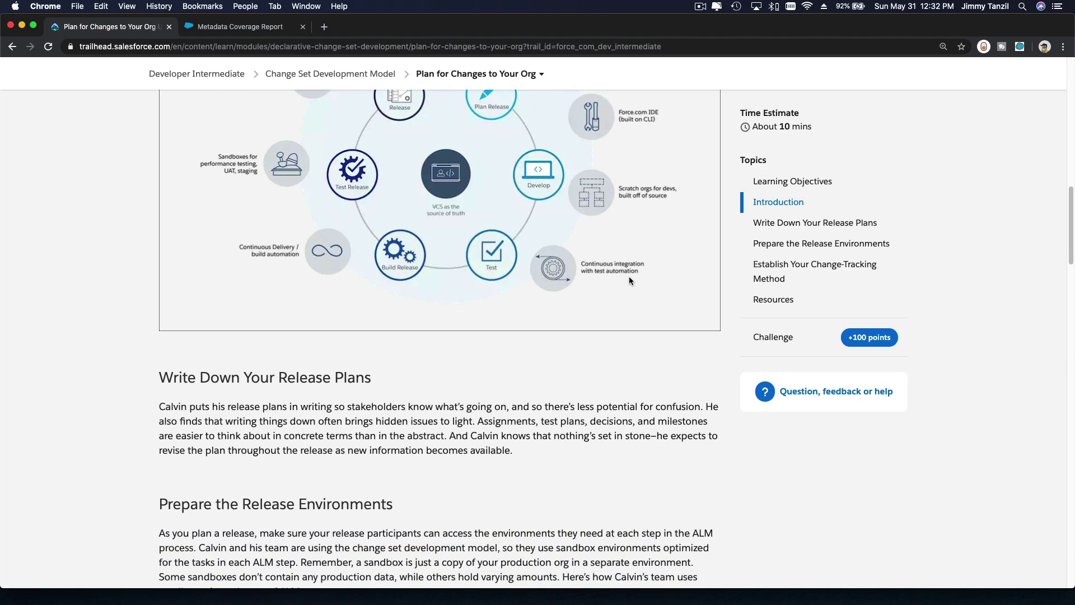
scroll(629, 279, "down", 1)
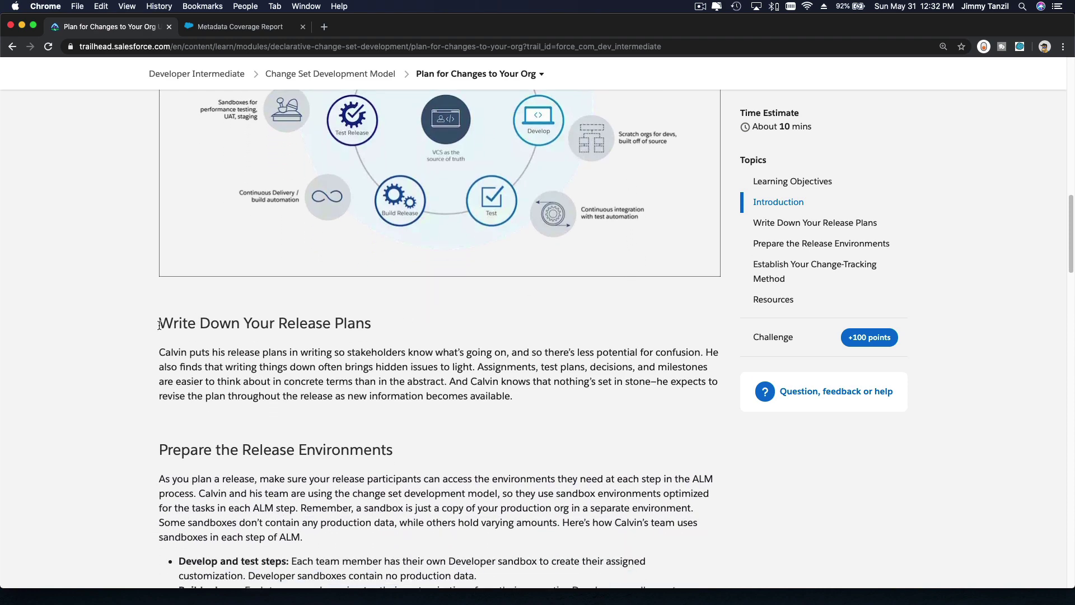
left_click_drag(161, 325, 371, 327)
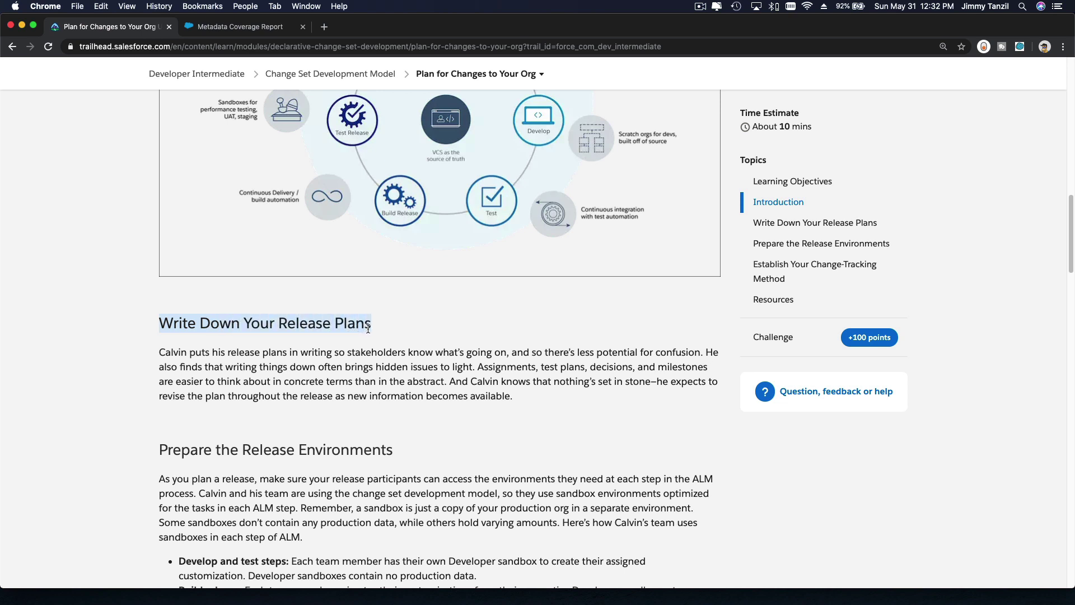
left_click(456, 333)
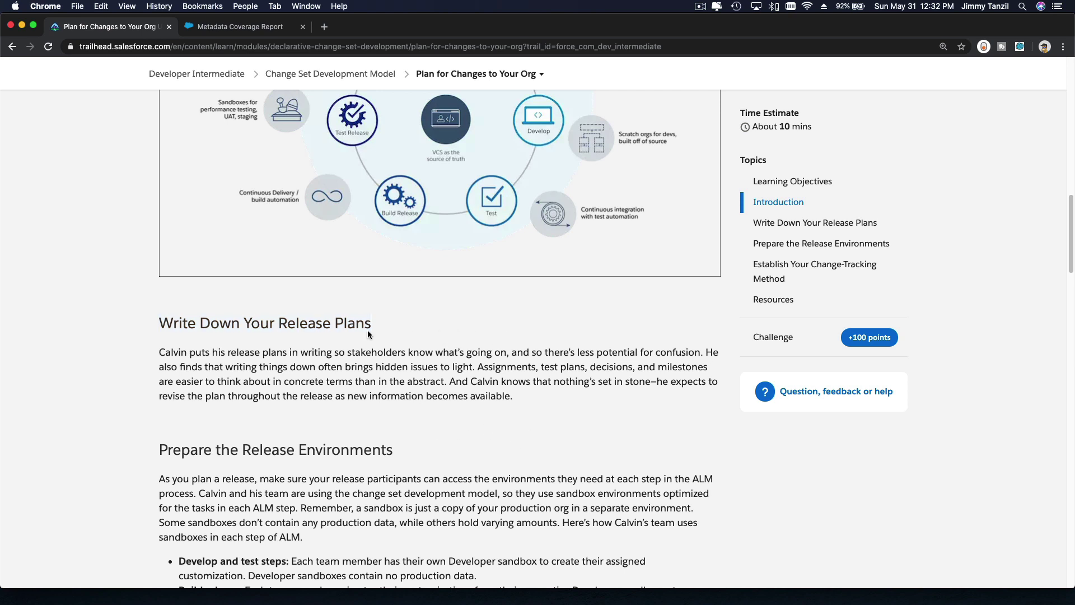
scroll(378, 335, "up", 1)
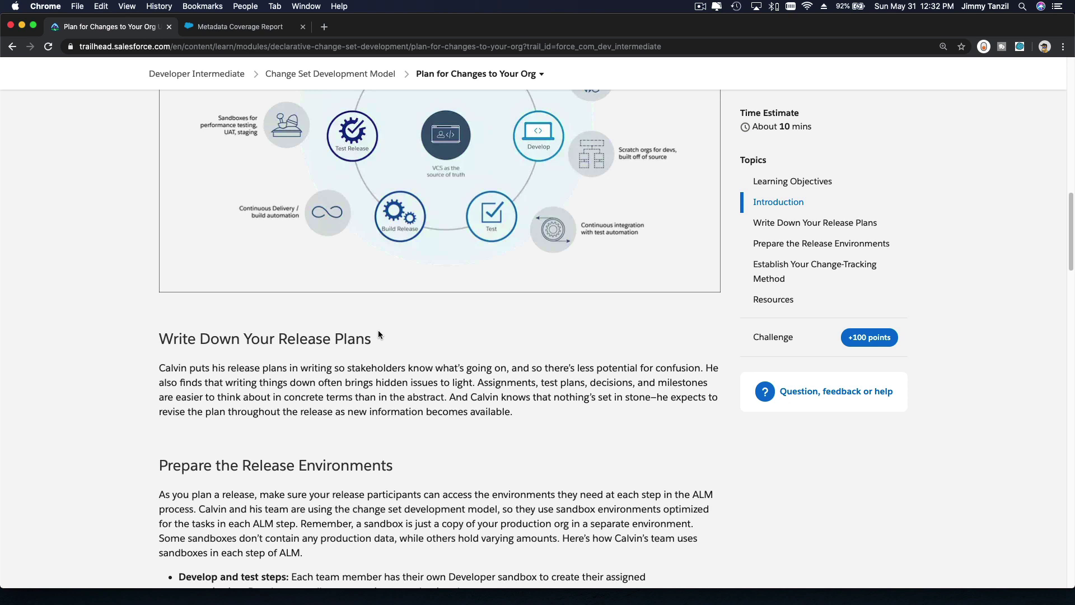
scroll(378, 334, "up", 1)
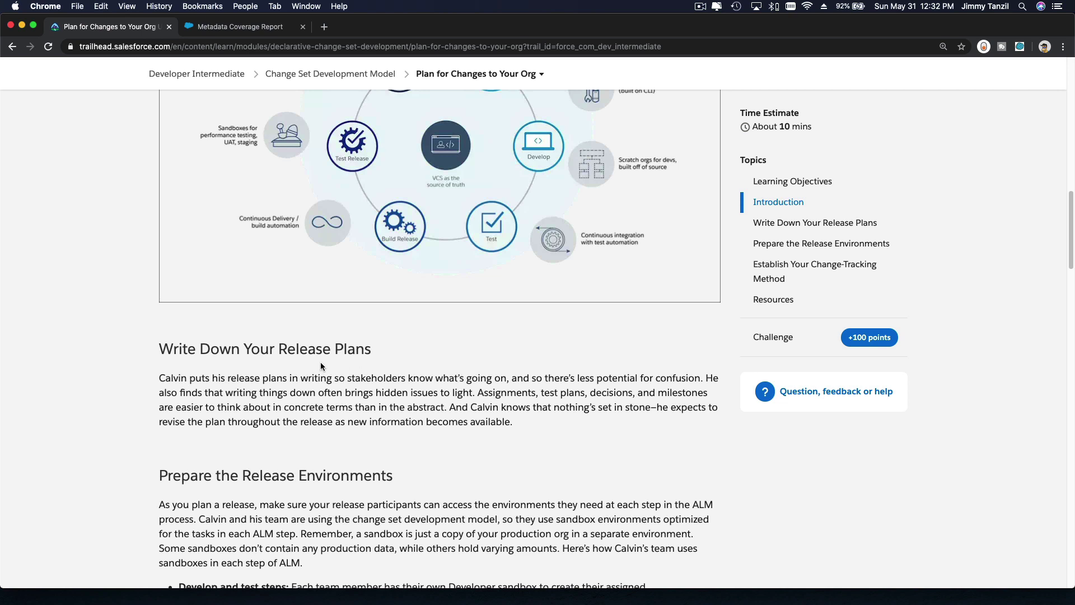
Step: Scroll further down the unit to the Create the Environments steps
scroll(414, 366, "down", 3)
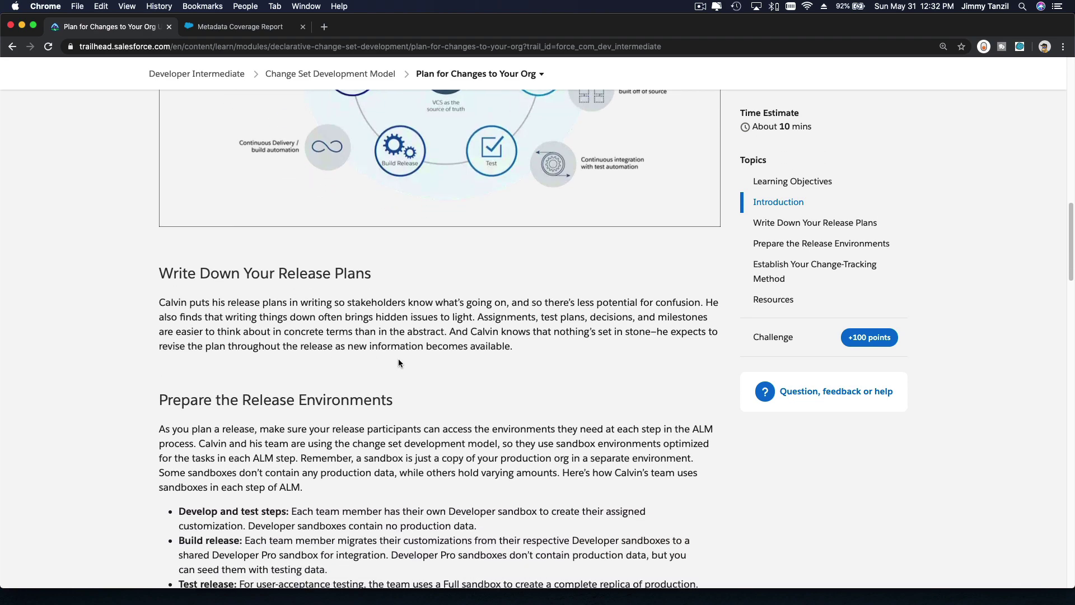
scroll(398, 361, "down", 4)
scroll(480, 365, "down", 6)
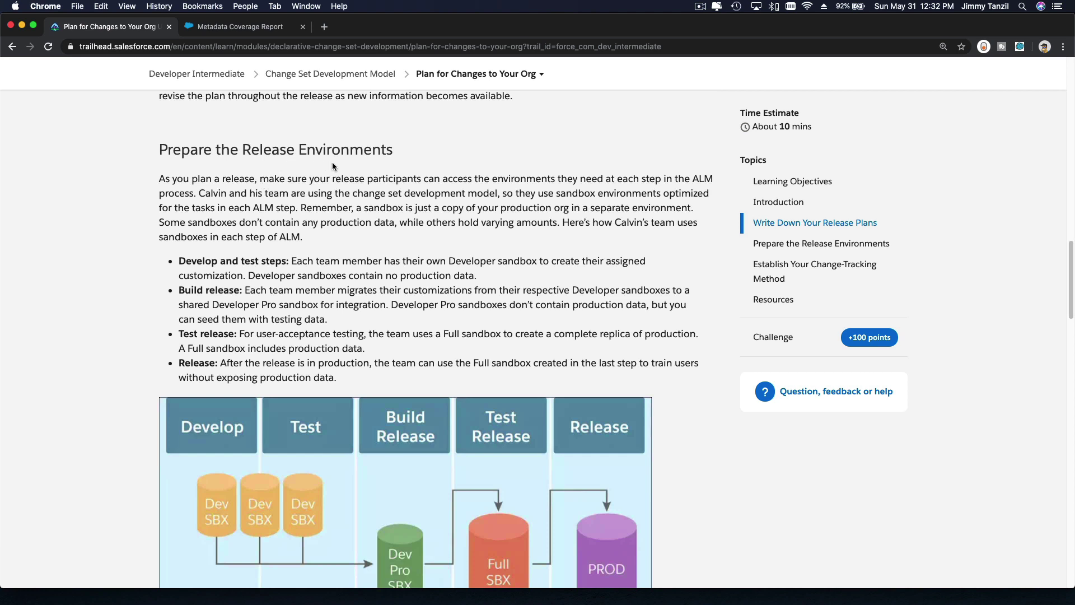
scroll(332, 165, "down", 2)
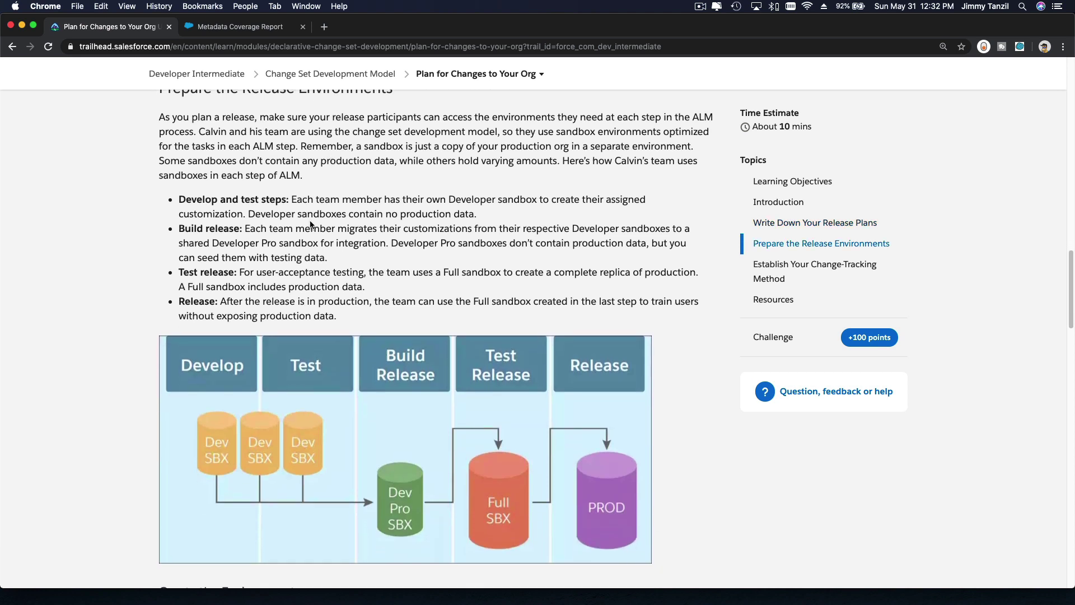
scroll(231, 215, "down", 1)
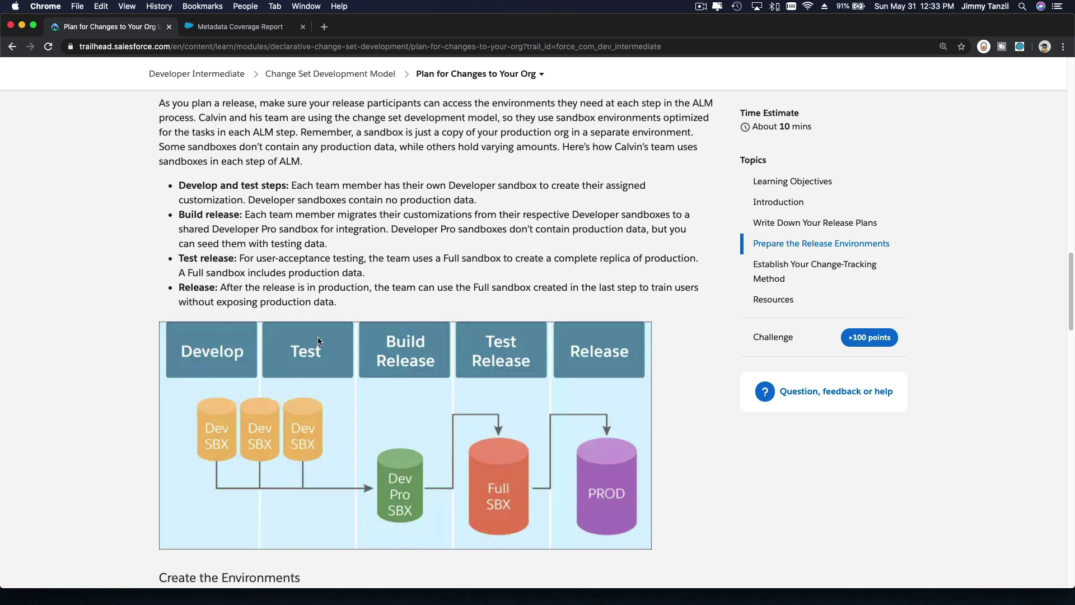
scroll(317, 338, "down", 3)
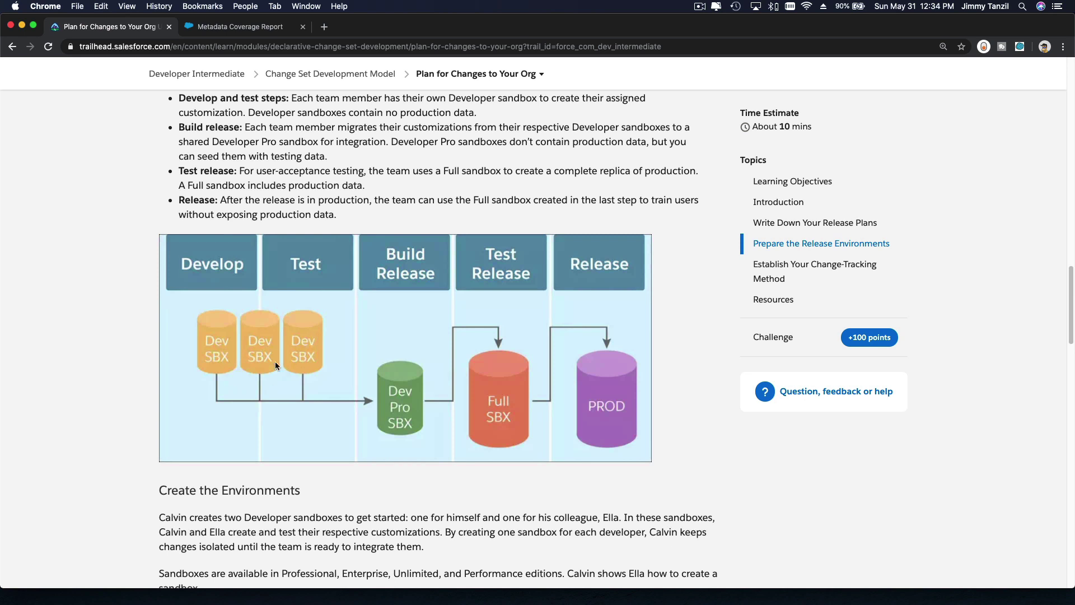
scroll(257, 349, "down", 1)
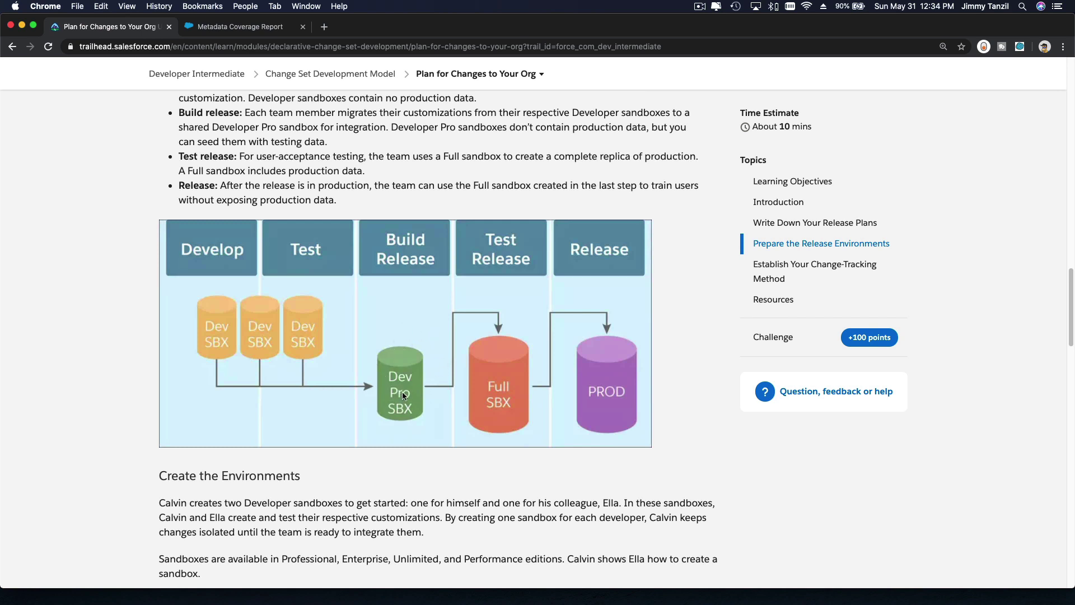
Step: Review the Build release bullet: Developer Pro and Developer sandboxes that don't contain production data
right_click(378, 362)
double_click(269, 115)
triple_click(351, 117)
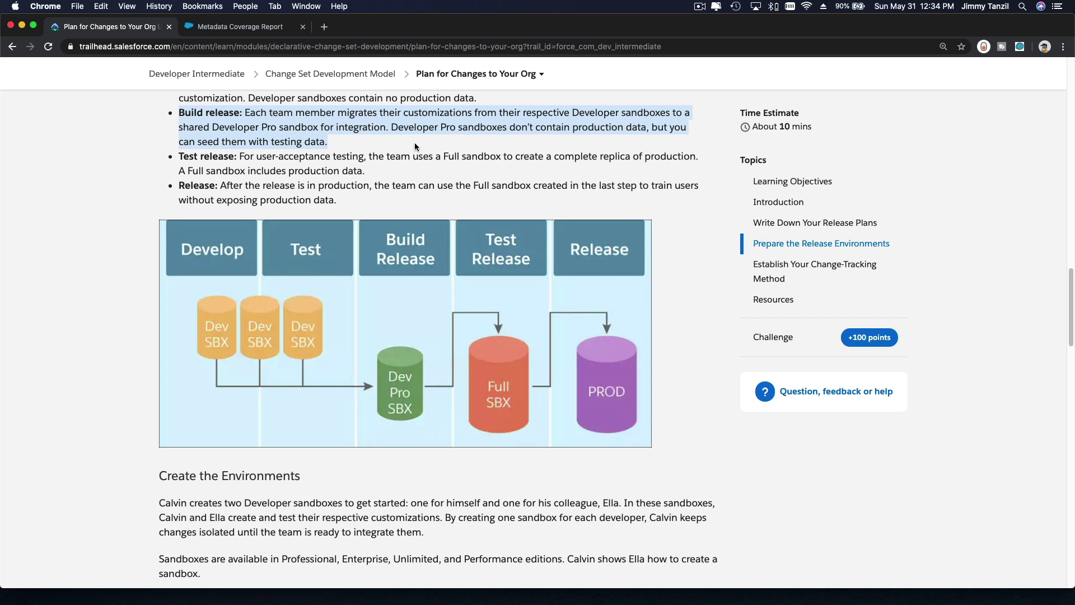
double_click(273, 131)
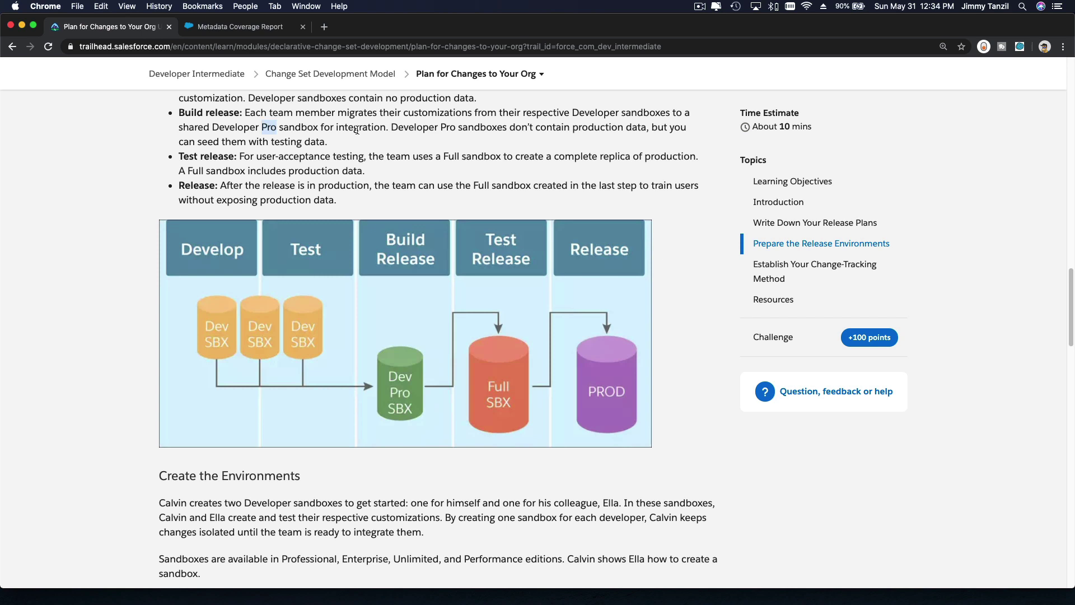
double_click(406, 130)
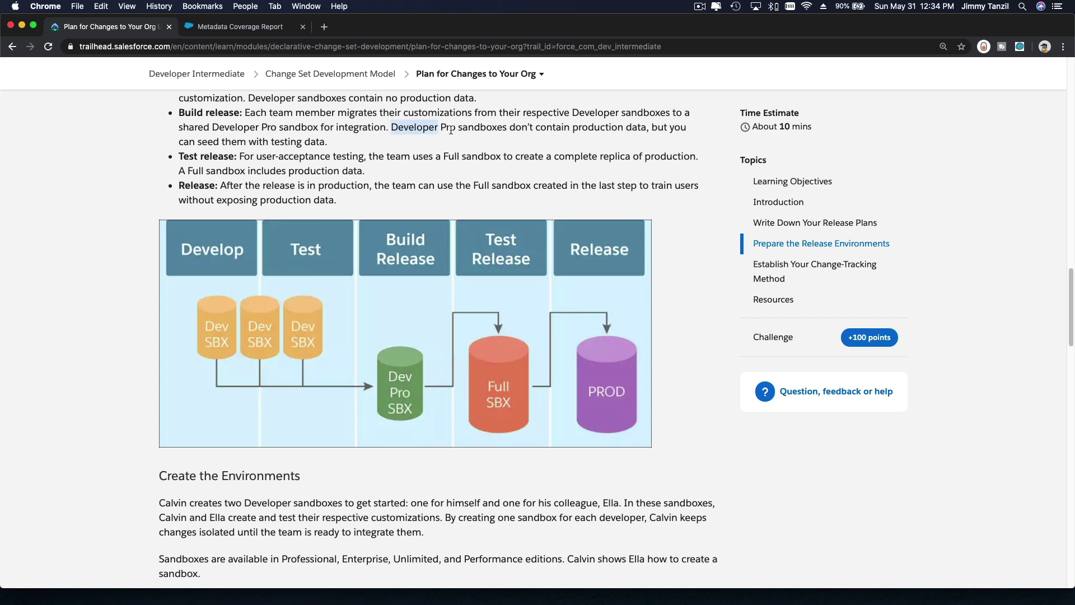
left_click_drag(509, 127, 648, 127)
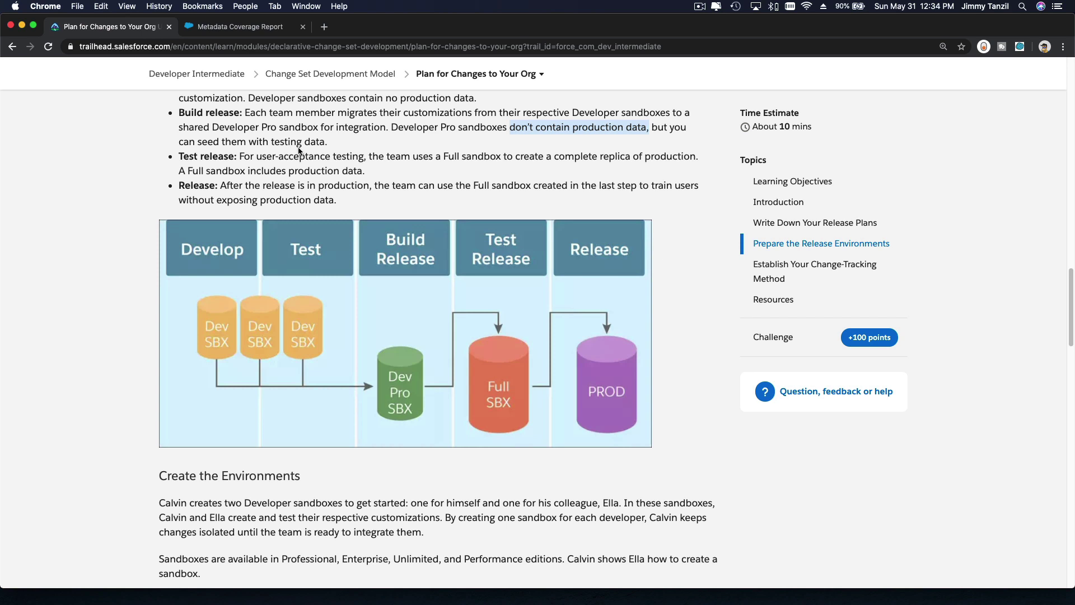
Step: Note the Full sandbox for the Test release and scroll through the remaining steps
scroll(298, 150, "down", 1)
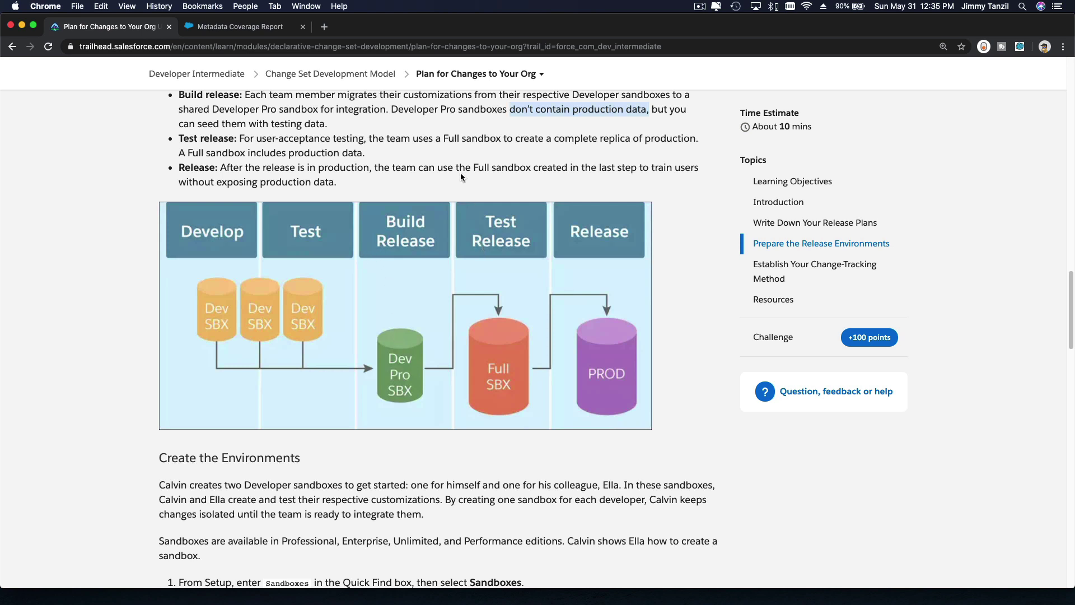
double_click(452, 137)
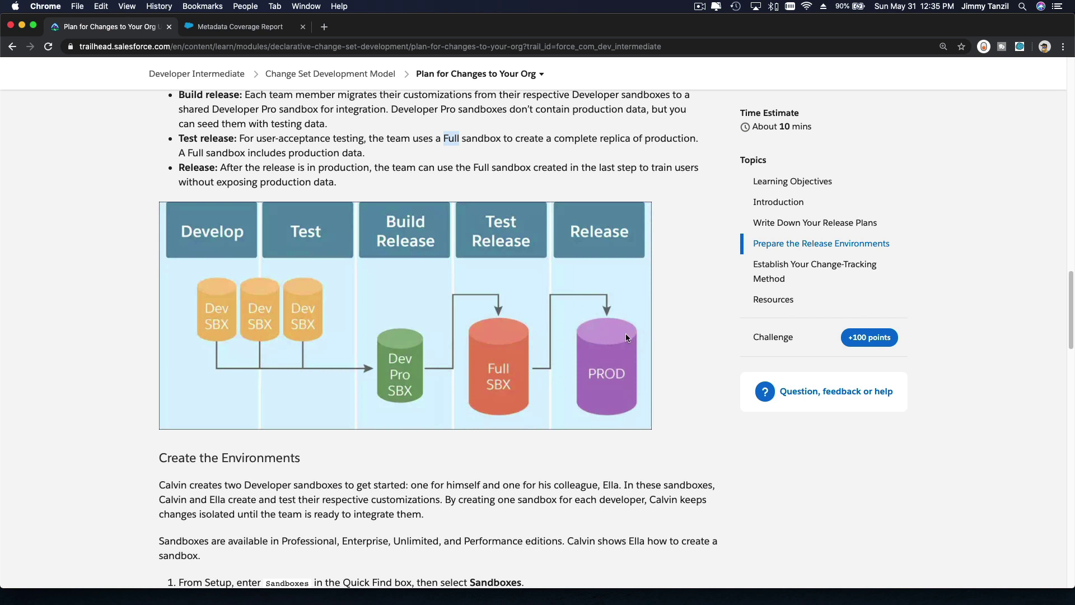
scroll(626, 335, "down", 2)
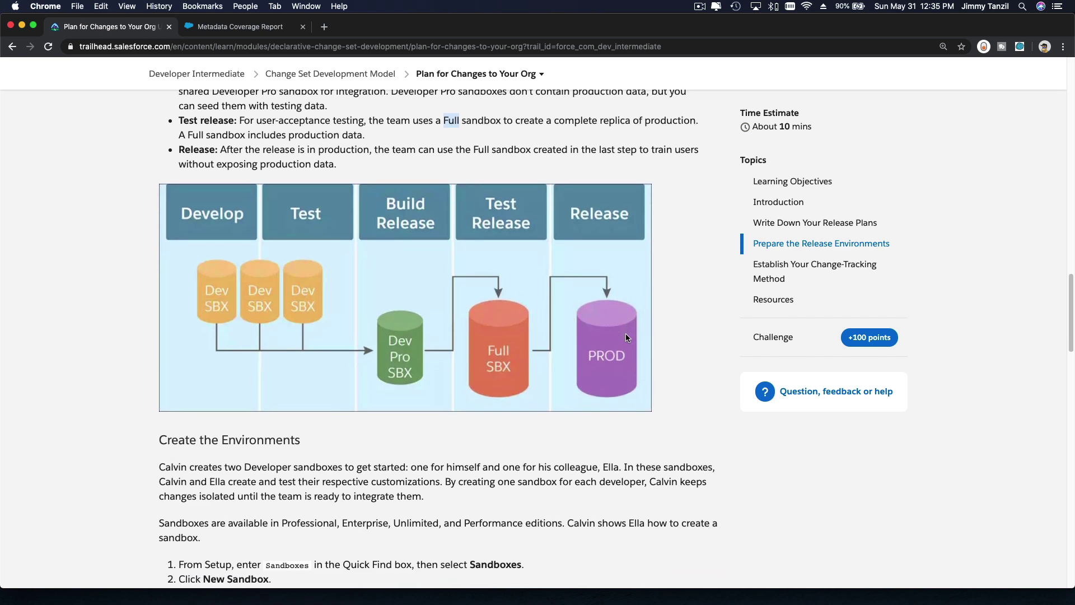
scroll(626, 337, "down", 6)
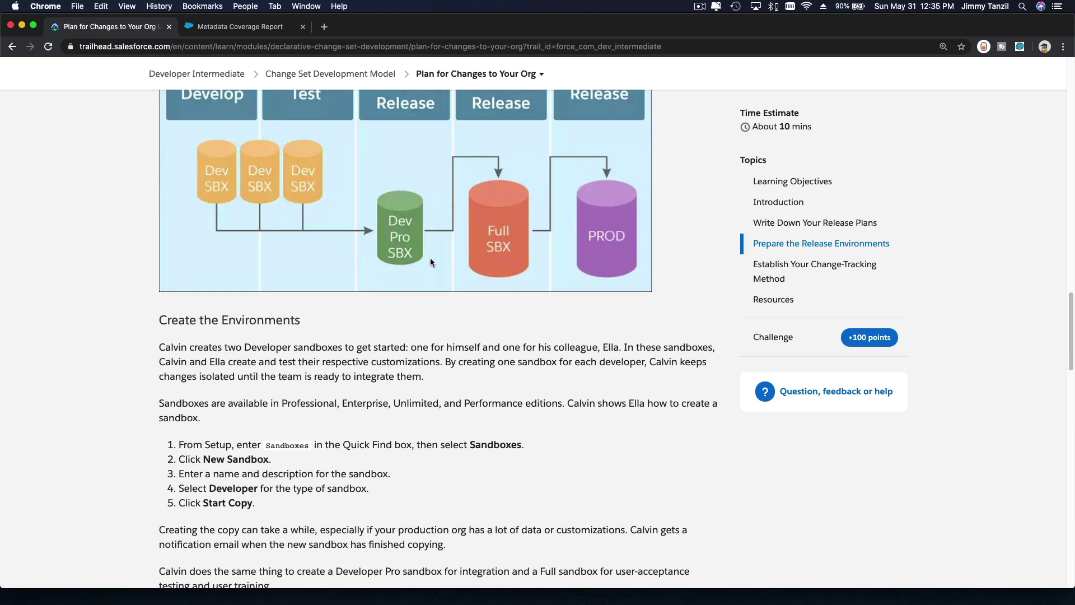
scroll(430, 262, "up", 8)
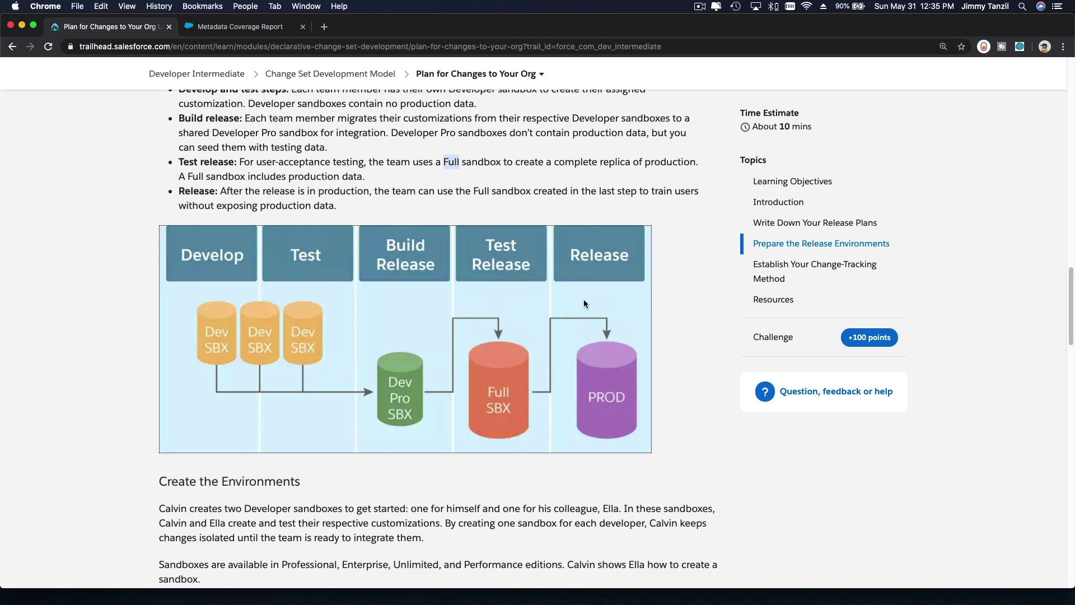
scroll(603, 386, "down", 4)
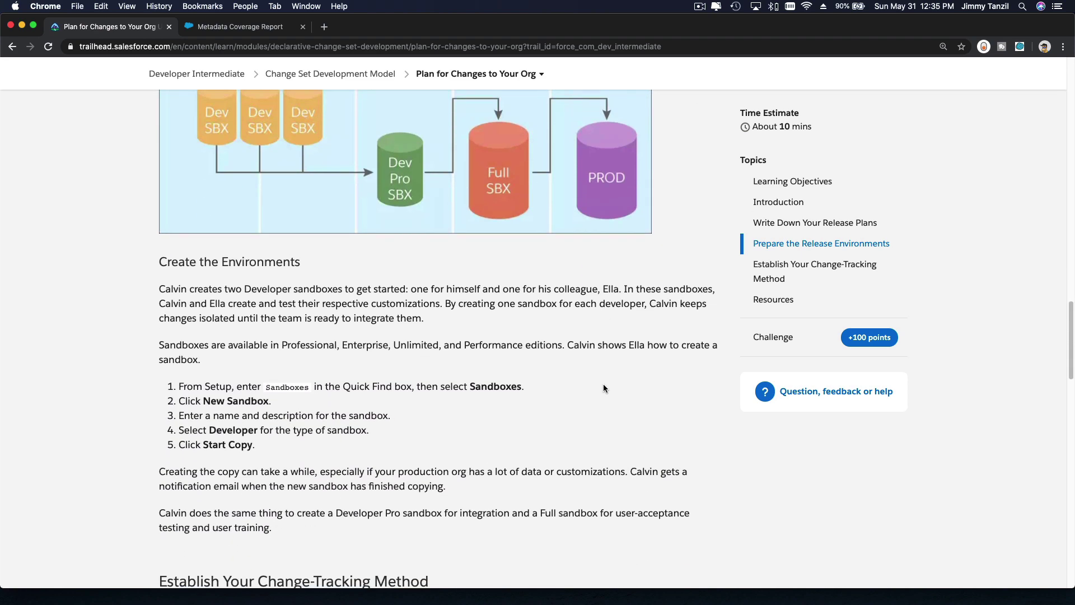
scroll(603, 386, "down", 3)
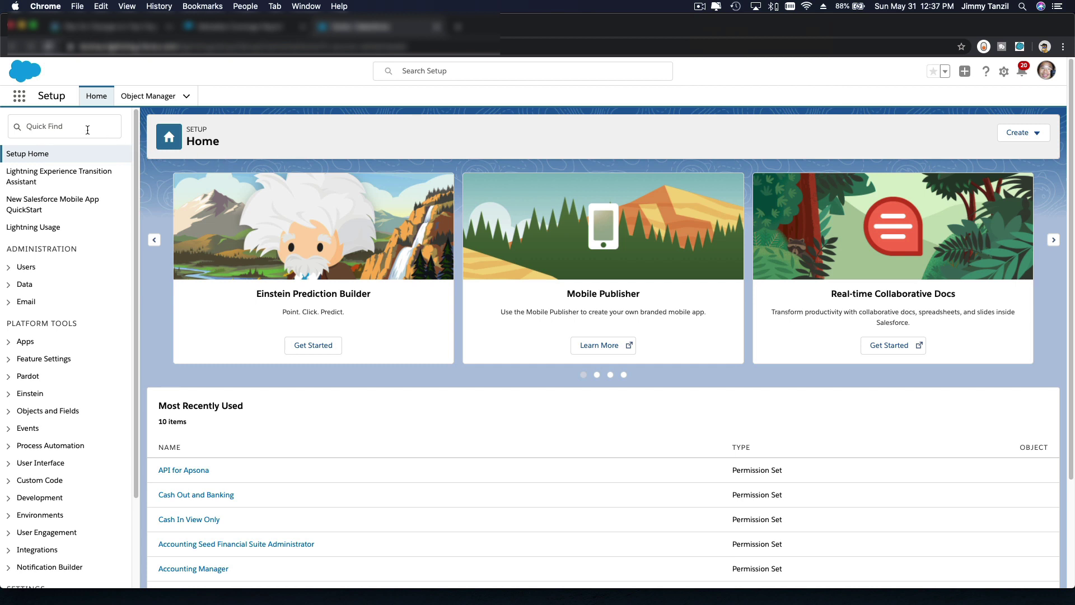
Step: Open the Sandboxes page via Quick Find 'san', note the existing Full sandbox, then return to Trailhead
left_click(88, 130)
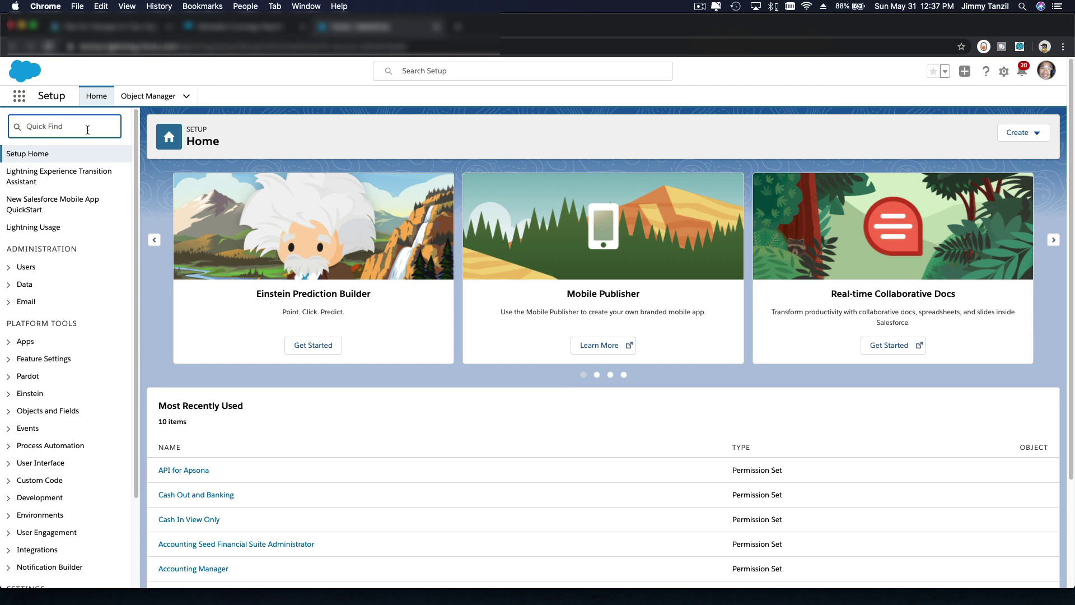
type("san")
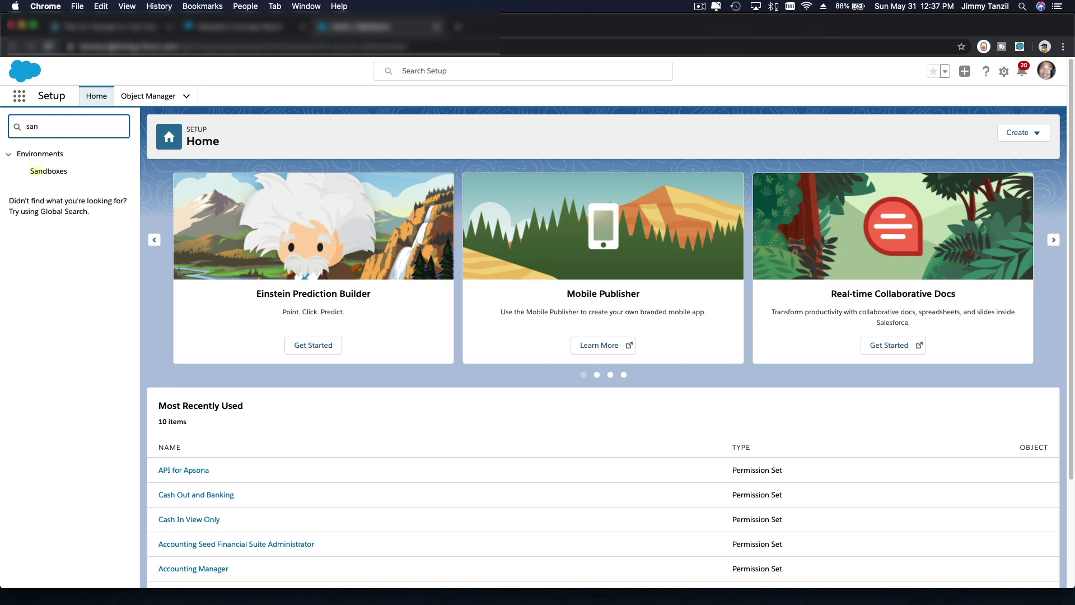
left_click(59, 173)
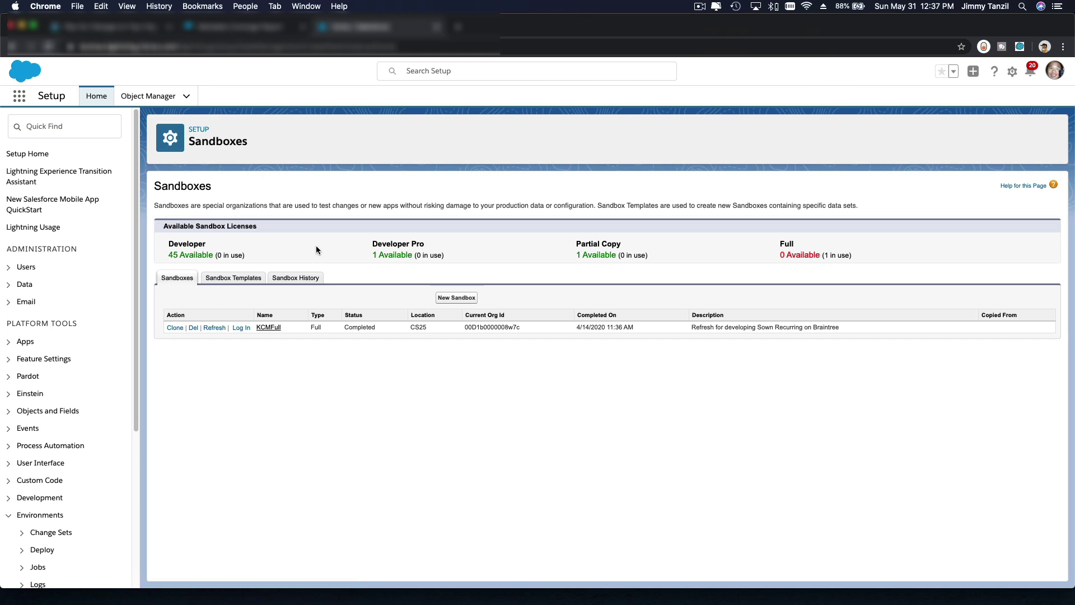
double_click(314, 328)
left_click(131, 28)
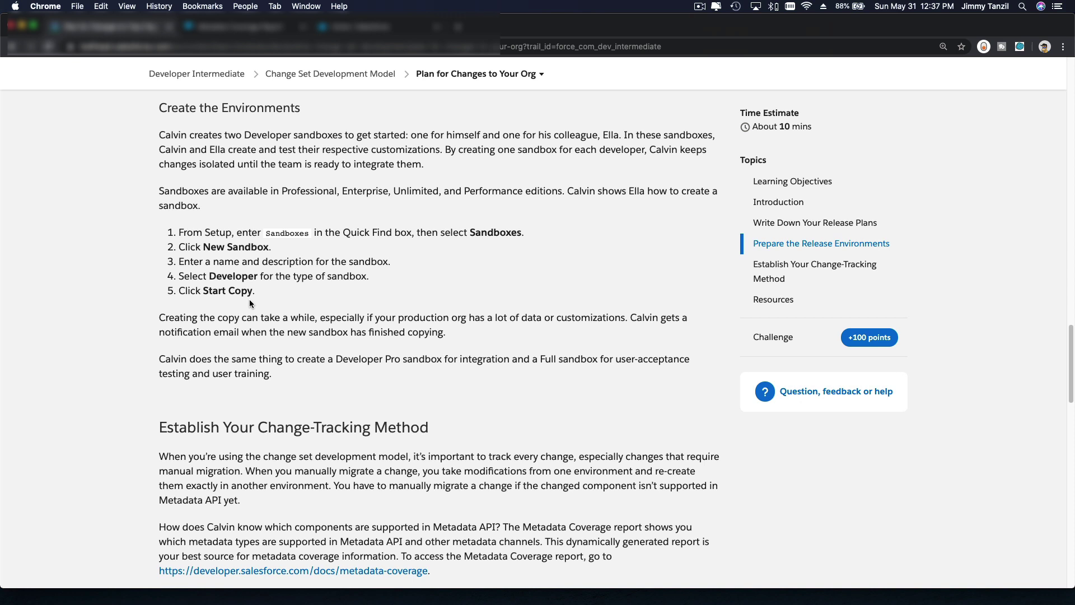
Step: Scroll up to the release environments diagram, then return to the Setup Sandboxes page
scroll(250, 300, "up", 5)
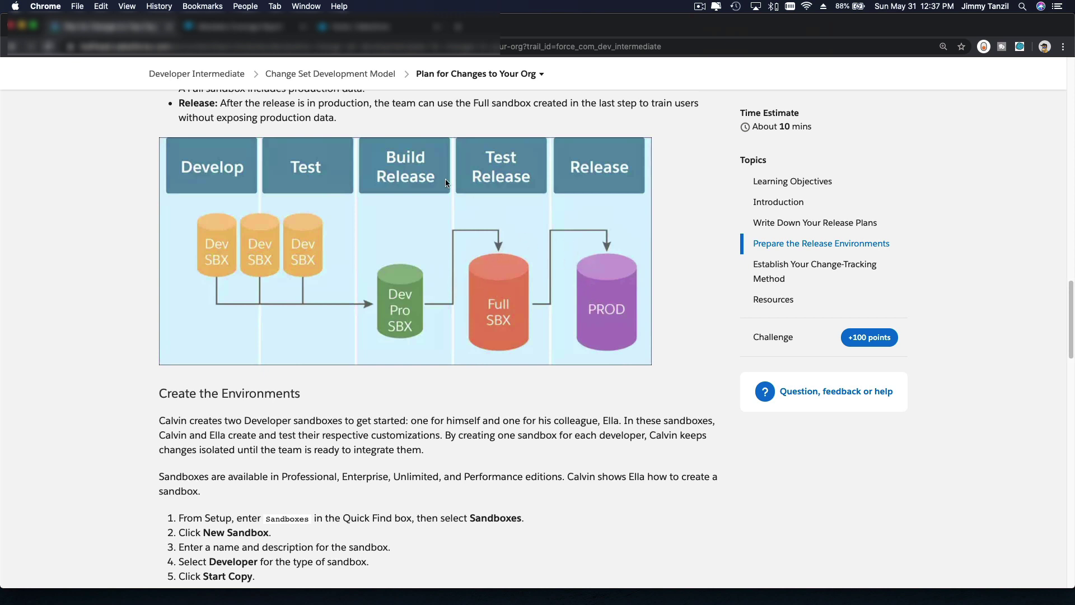
left_click(353, 26)
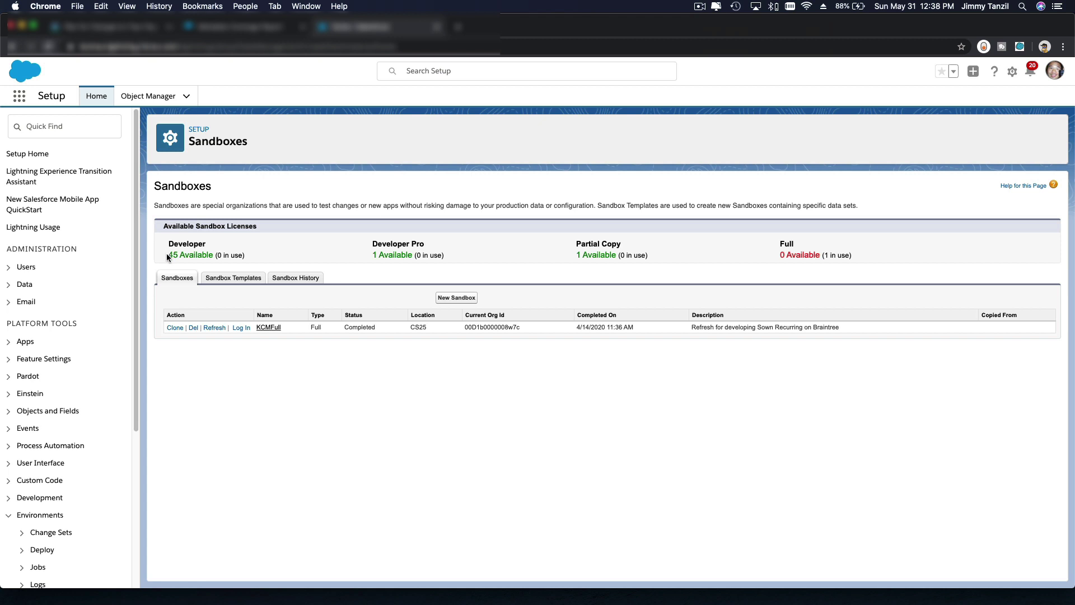
mouse_move(166, 253)
left_mouse_down()
mouse_move(200, 256)
mouse_move(179, 256)
left_mouse_up()
triple_click(374, 258)
triple_click(593, 257)
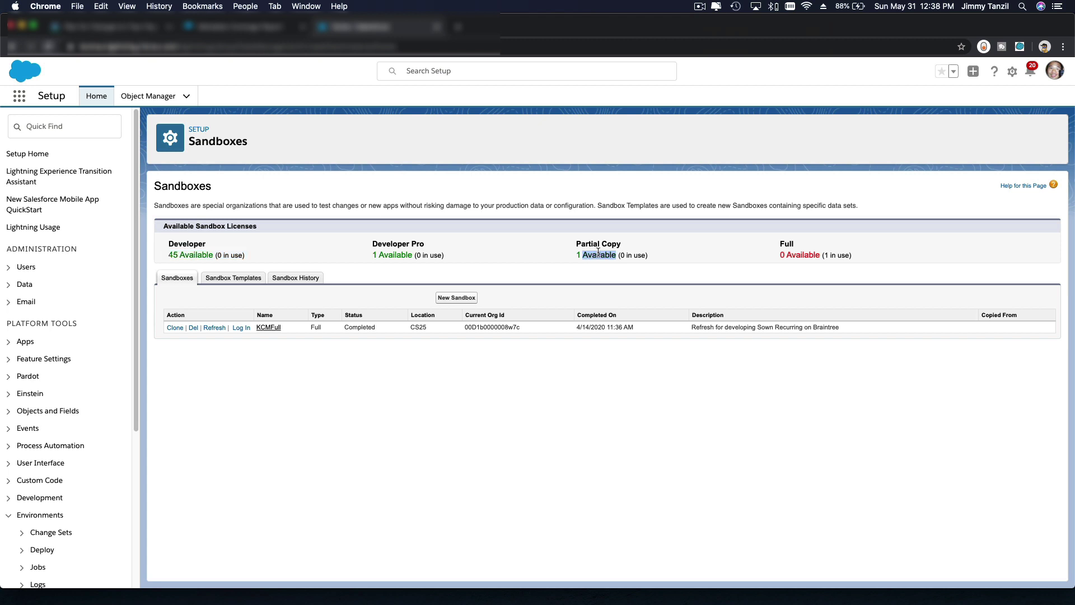
triple_click(783, 255)
left_click(703, 254)
Step: Create a new sandbox named 'Dev Test' and move to its Description field
left_click(456, 299)
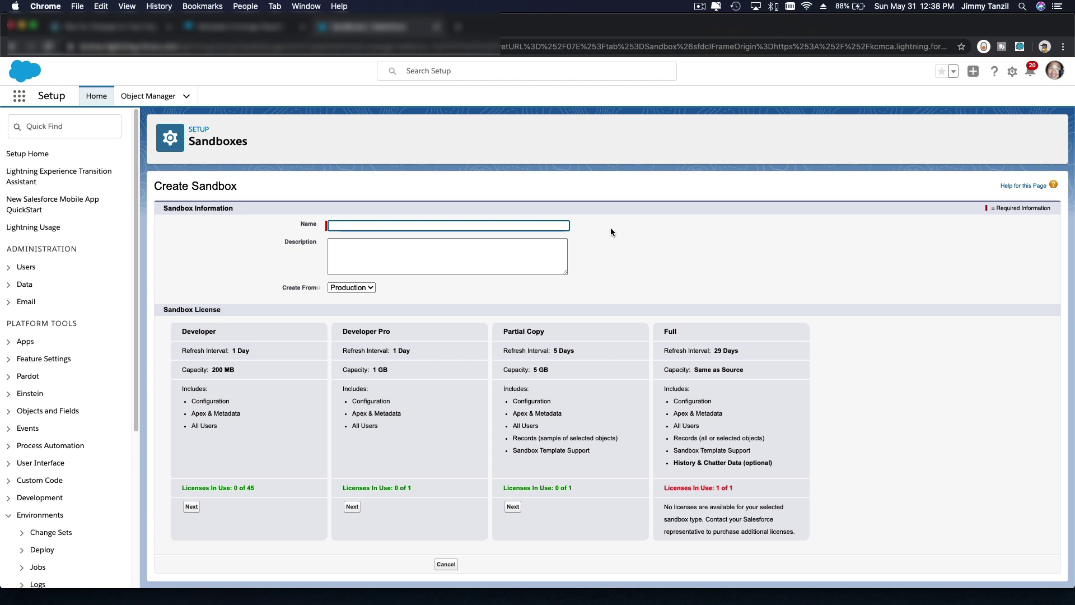
type("Developmen")
key("BackSpace")
key("BackSpace")
key("BackSpace")
type("Test")
key("Tab")
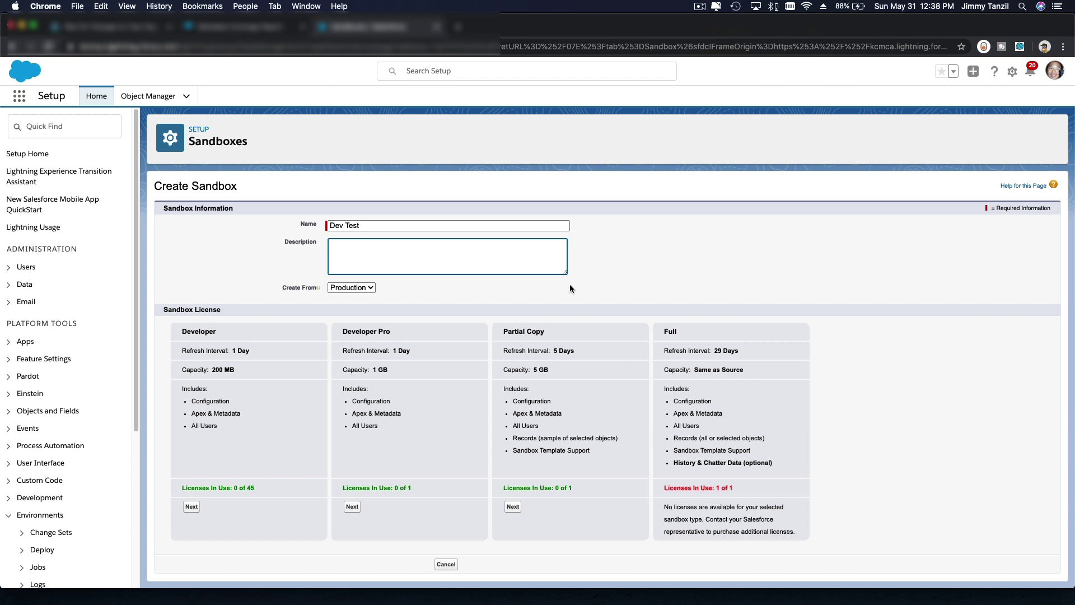
left_click(479, 291)
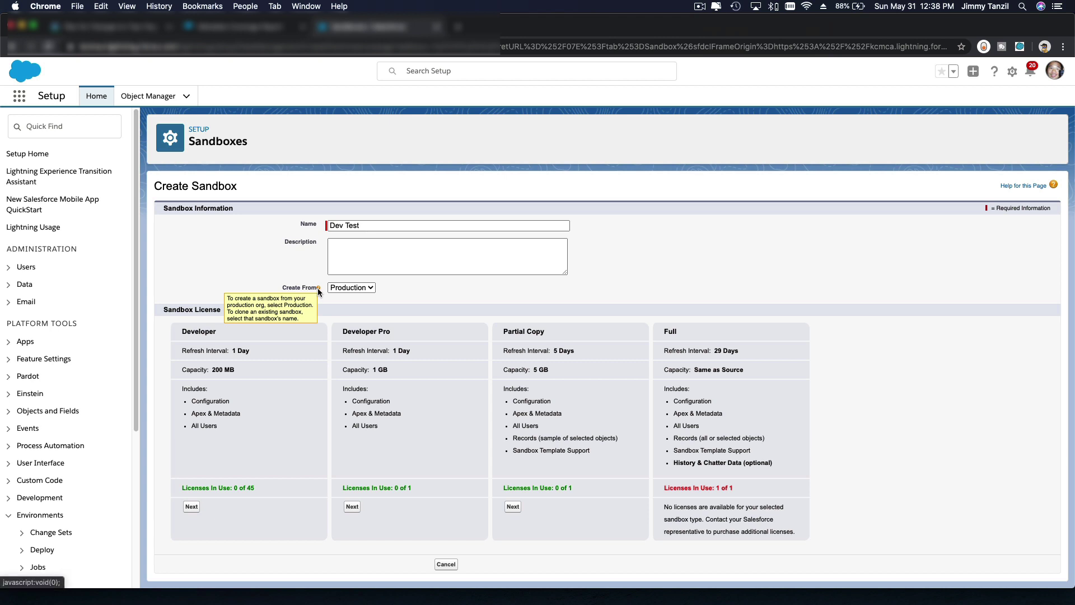
left_click(342, 288)
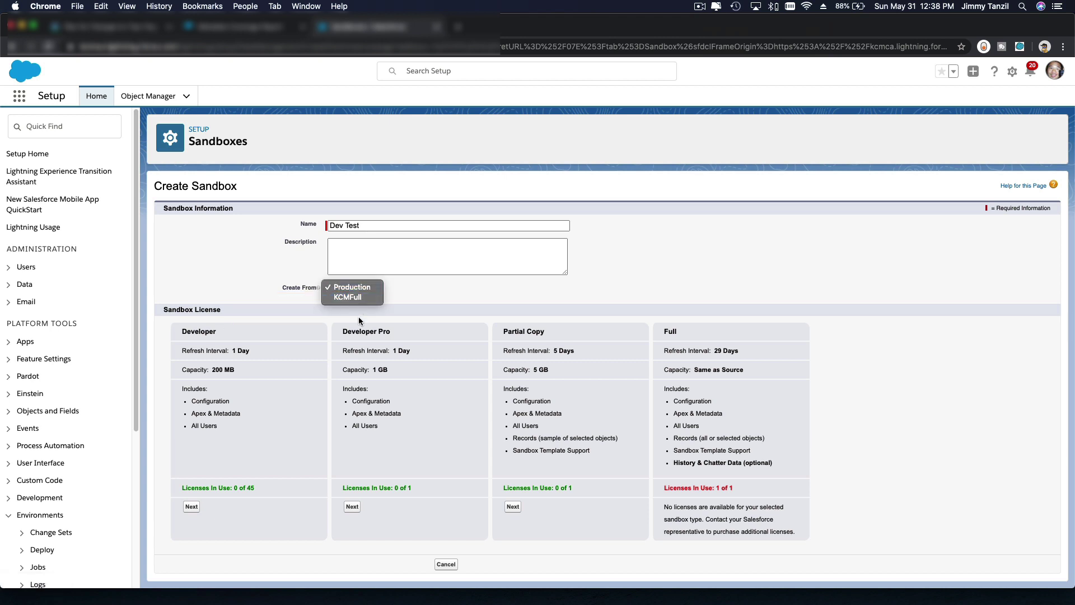
left_click(361, 287)
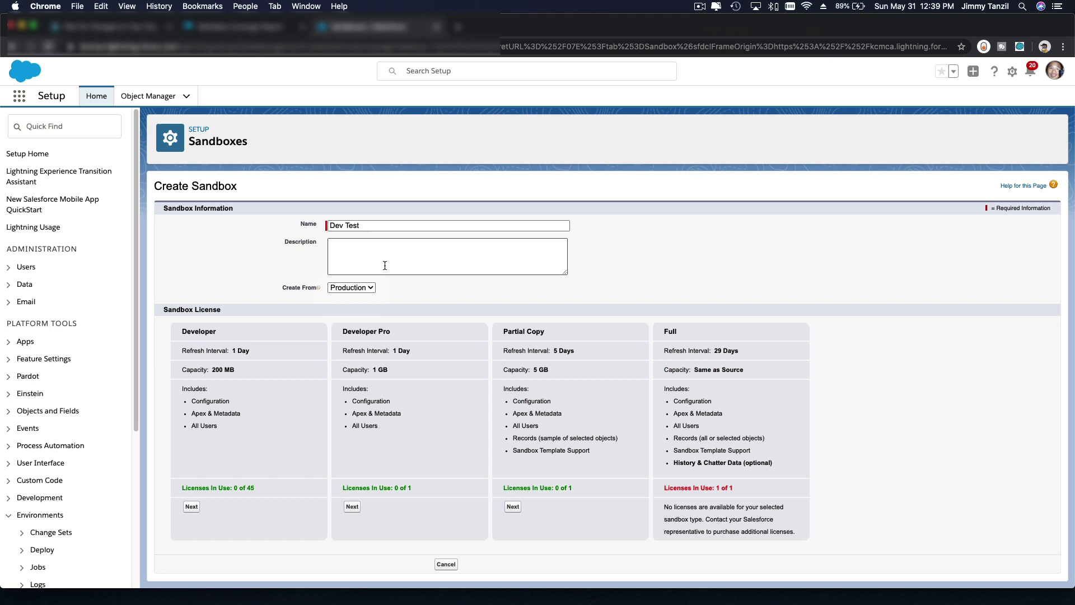
left_click(371, 229)
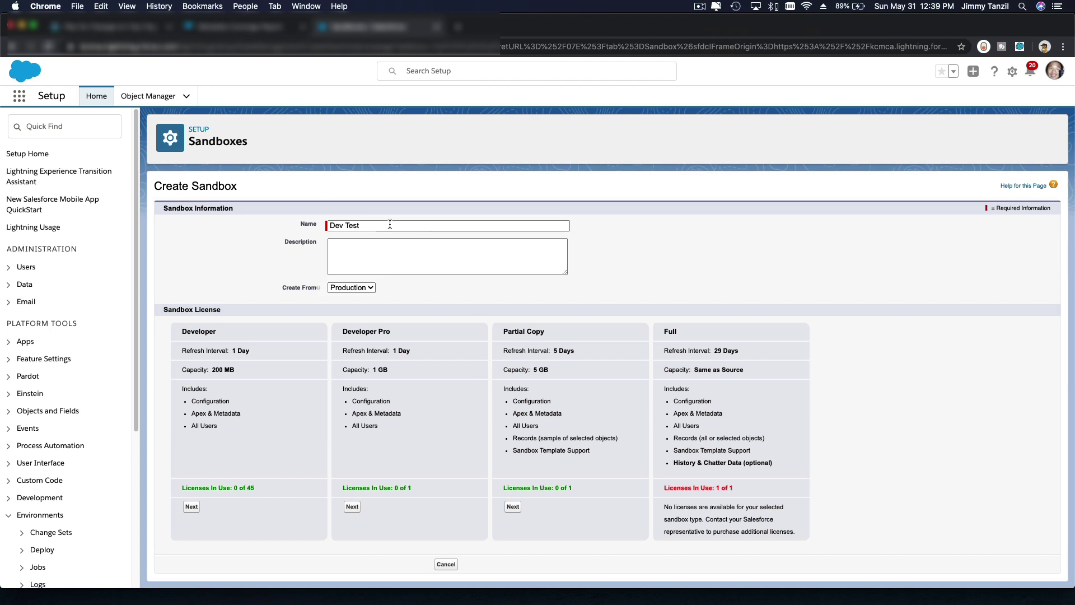
left_click(347, 288)
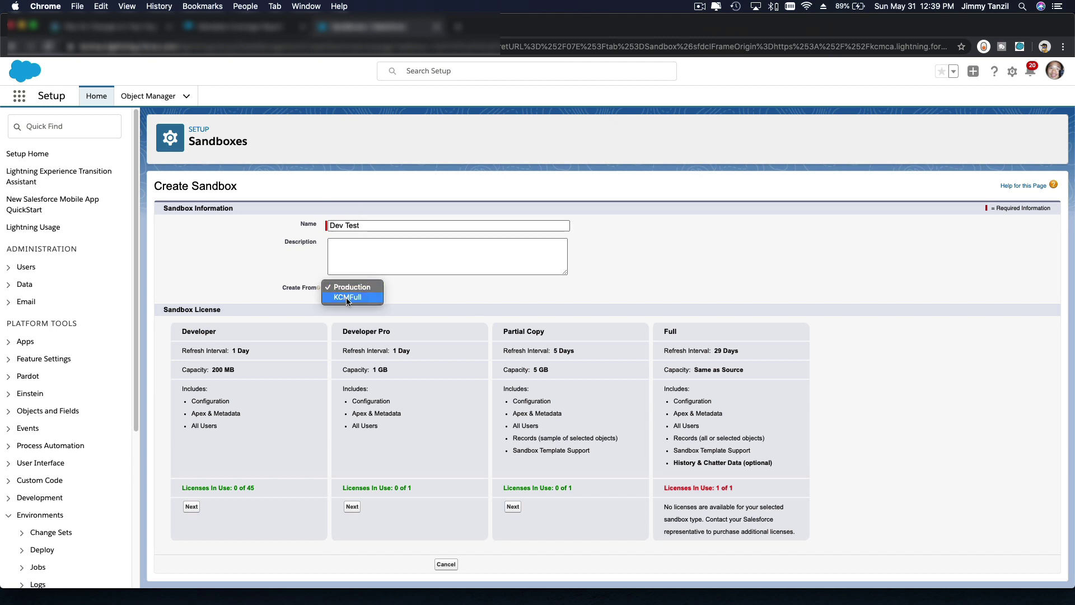
left_click(426, 304)
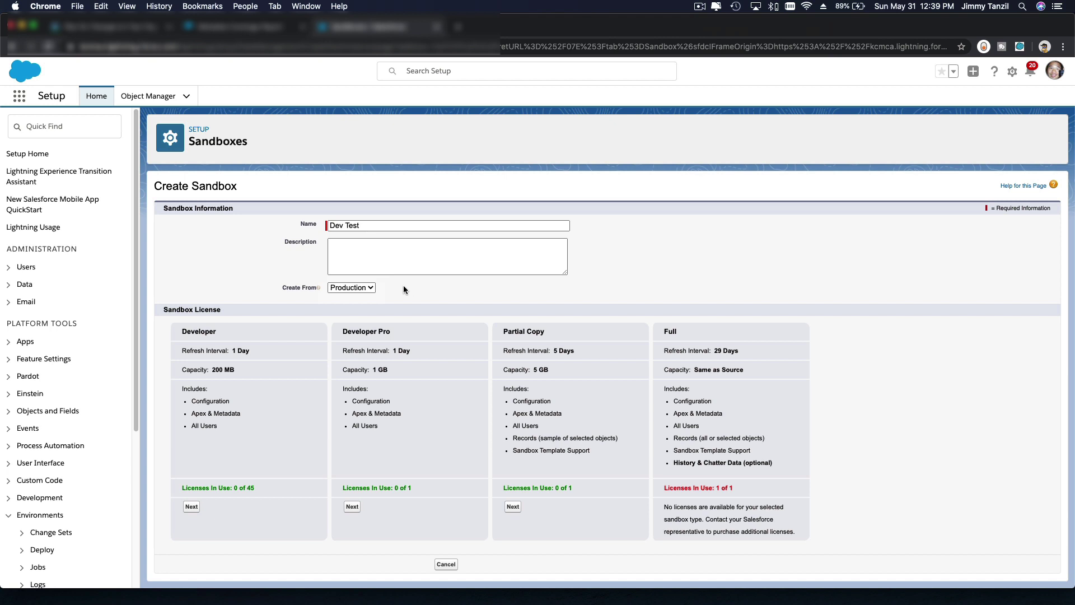
left_click(368, 288)
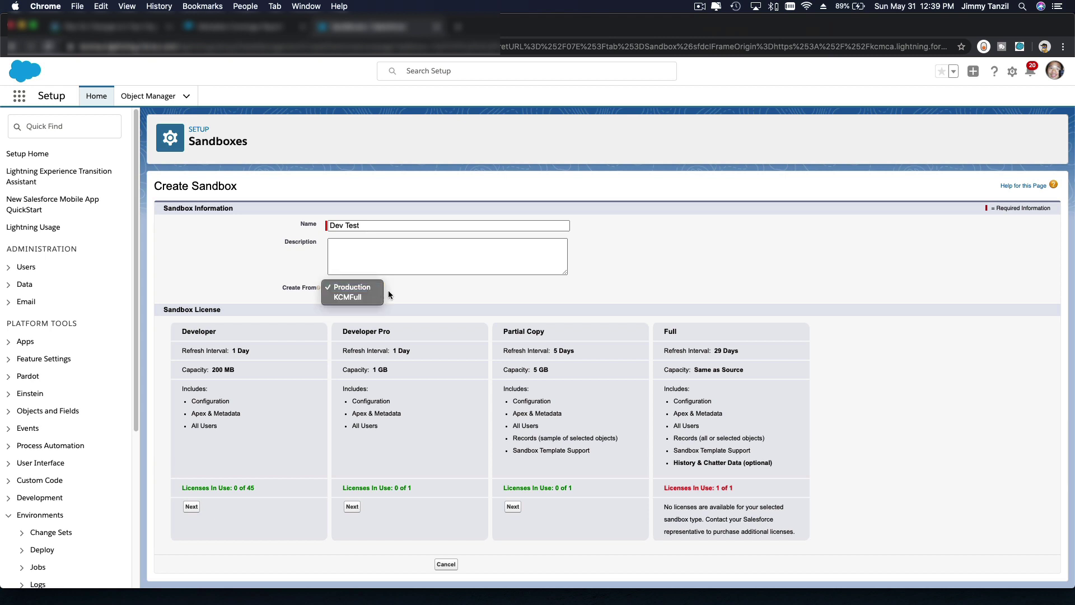
left_click(383, 288)
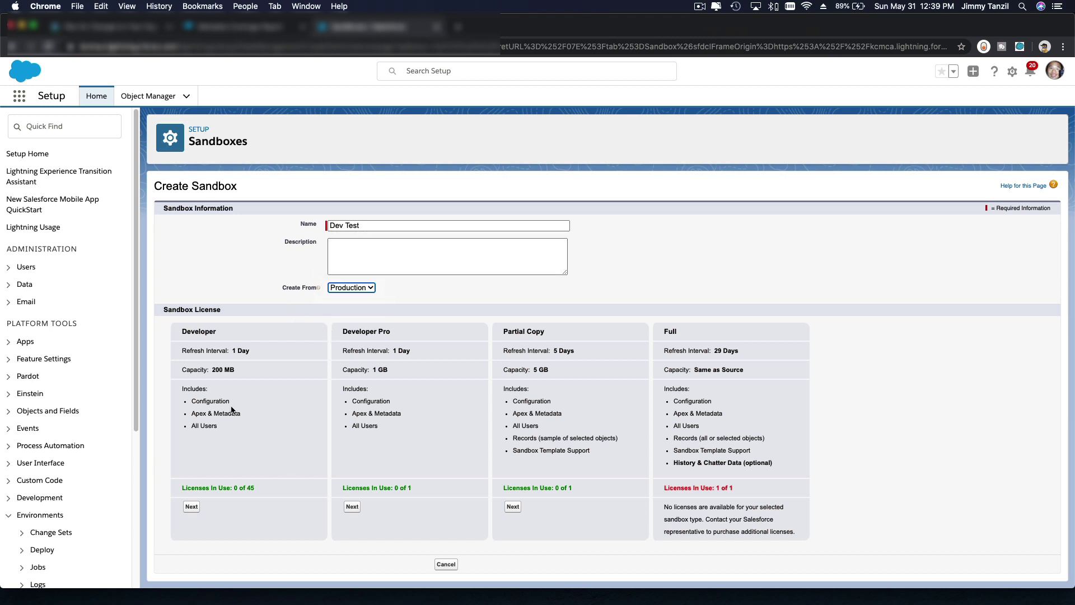
left_click(226, 430)
double_click(197, 331)
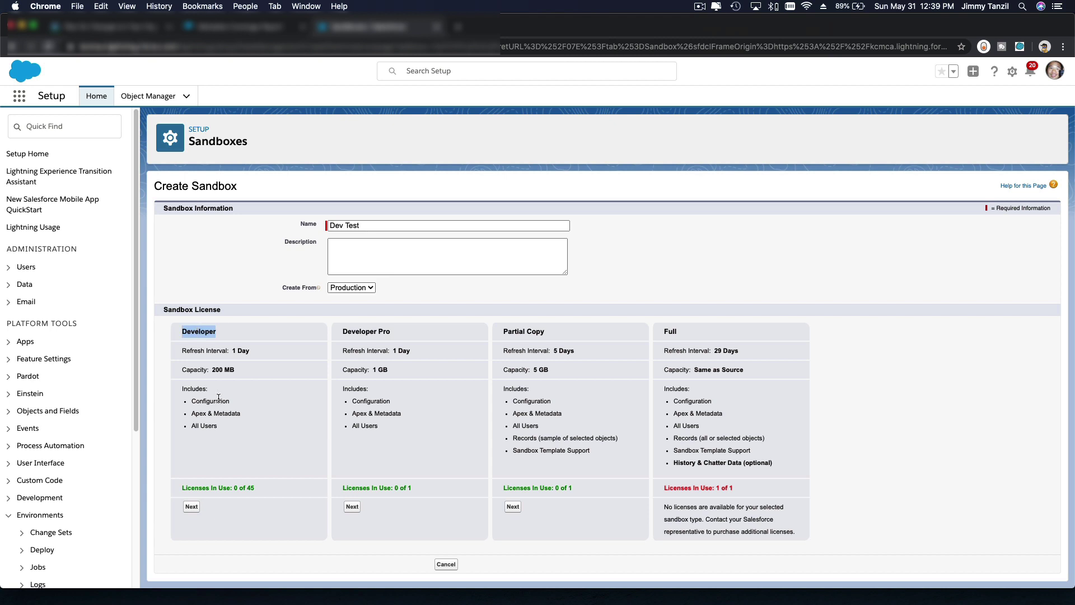
left_click(235, 418)
Step: Rename the sandbox to 'DevTest' and continue as a Developer sandbox to Sandbox Options
left_click(190, 507)
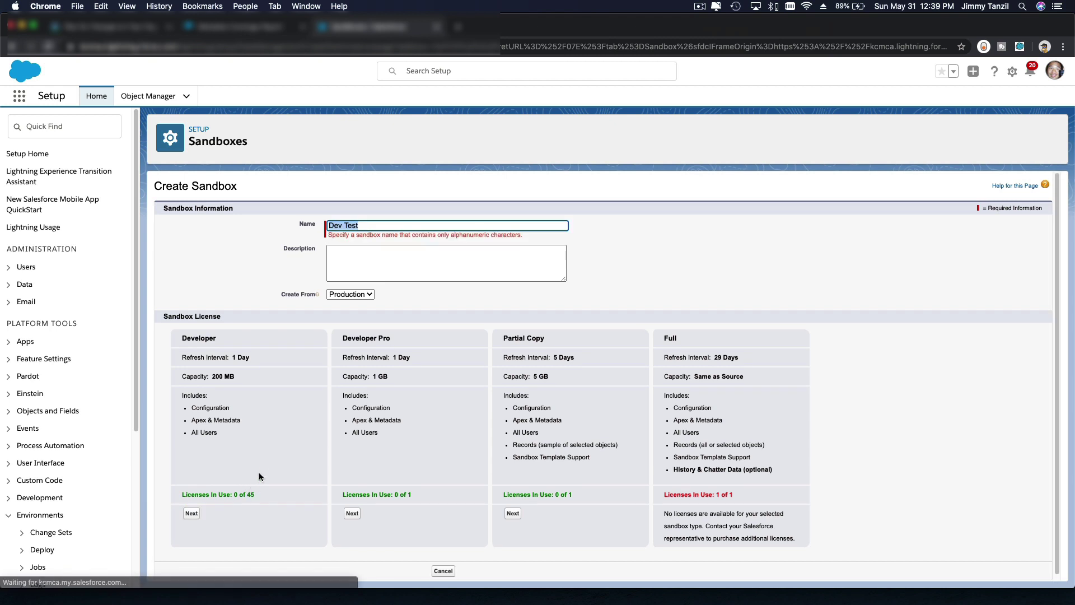
left_click(346, 226)
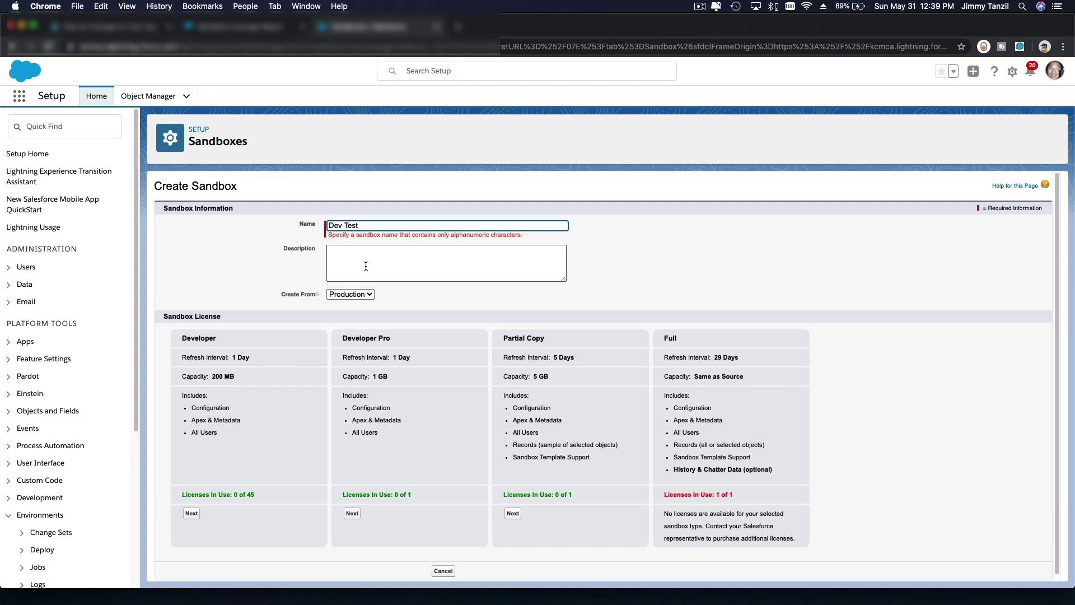
key("BackSpace")
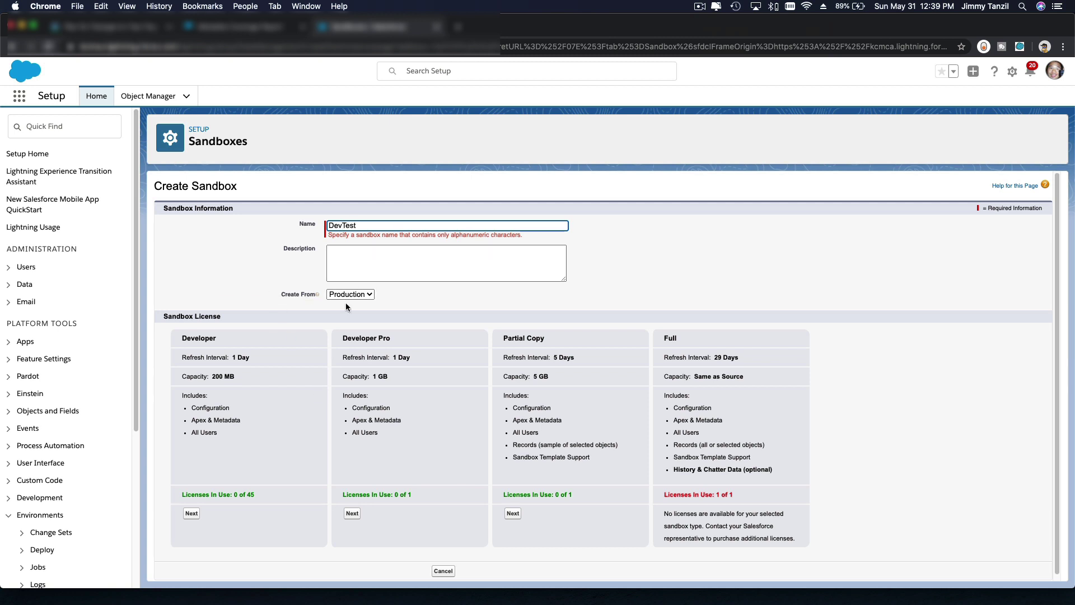
left_click(192, 513)
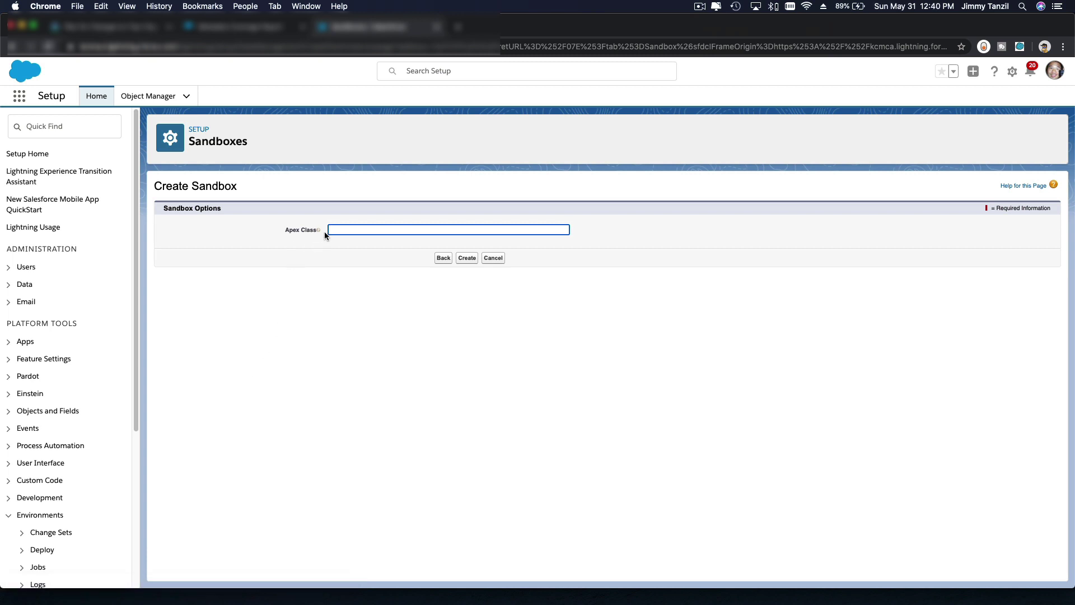
mouse_move(319, 230)
left_click(331, 256)
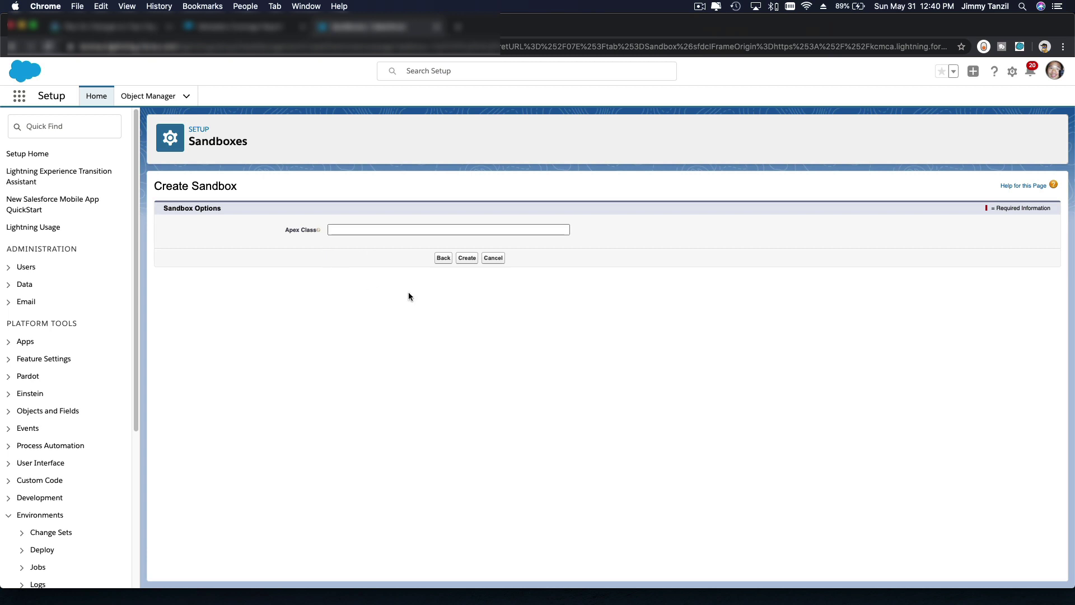
Step: Create the DevTest sandbox and confirm it is listed as Developer, Pending, In Queue
left_click(472, 260)
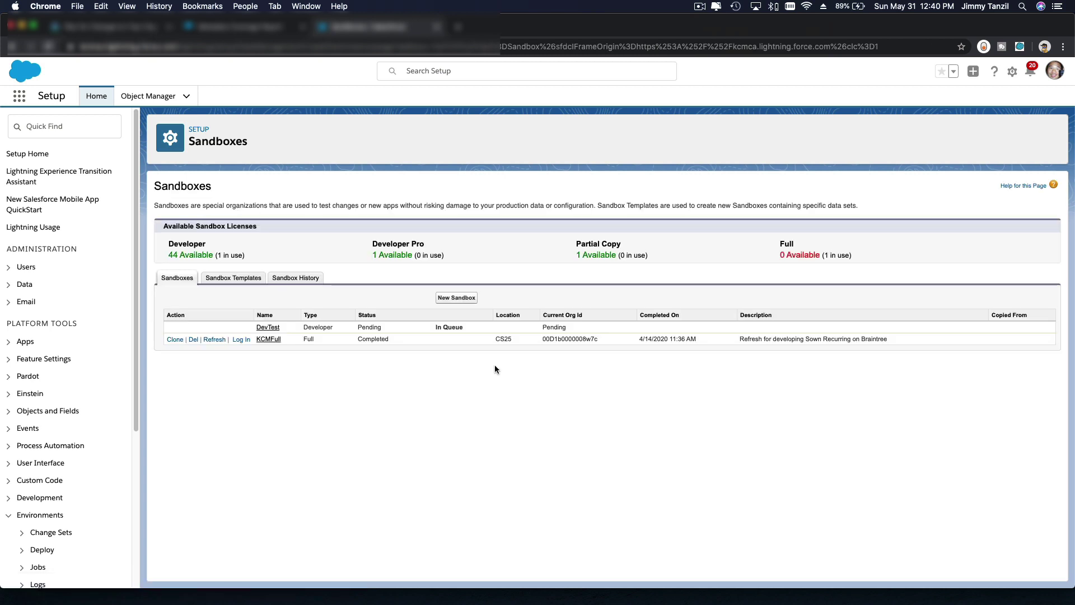
double_click(311, 327)
double_click(370, 327)
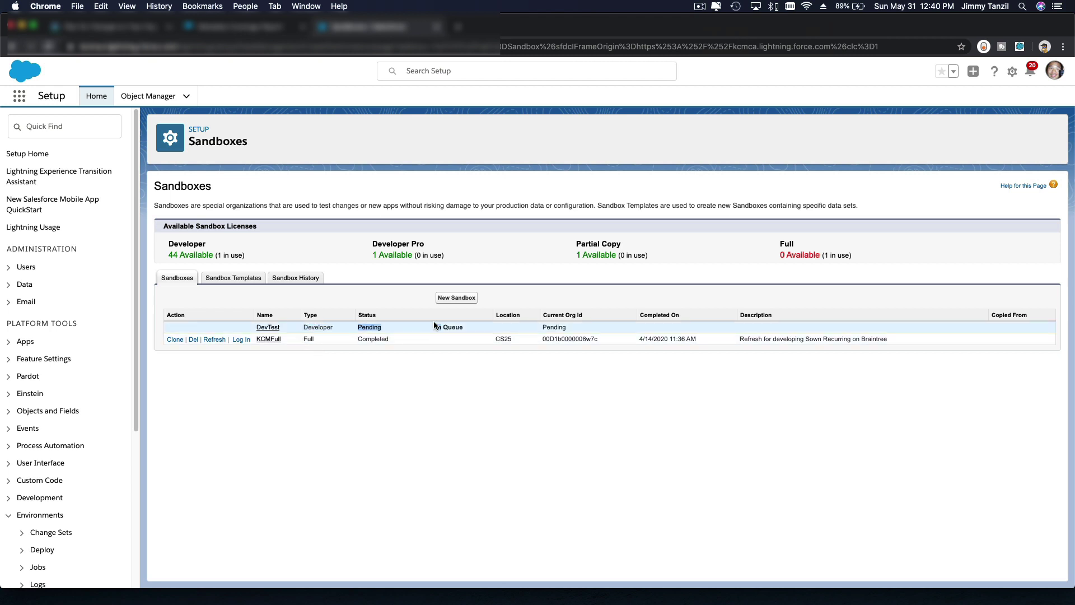
double_click(453, 327)
left_click(455, 375)
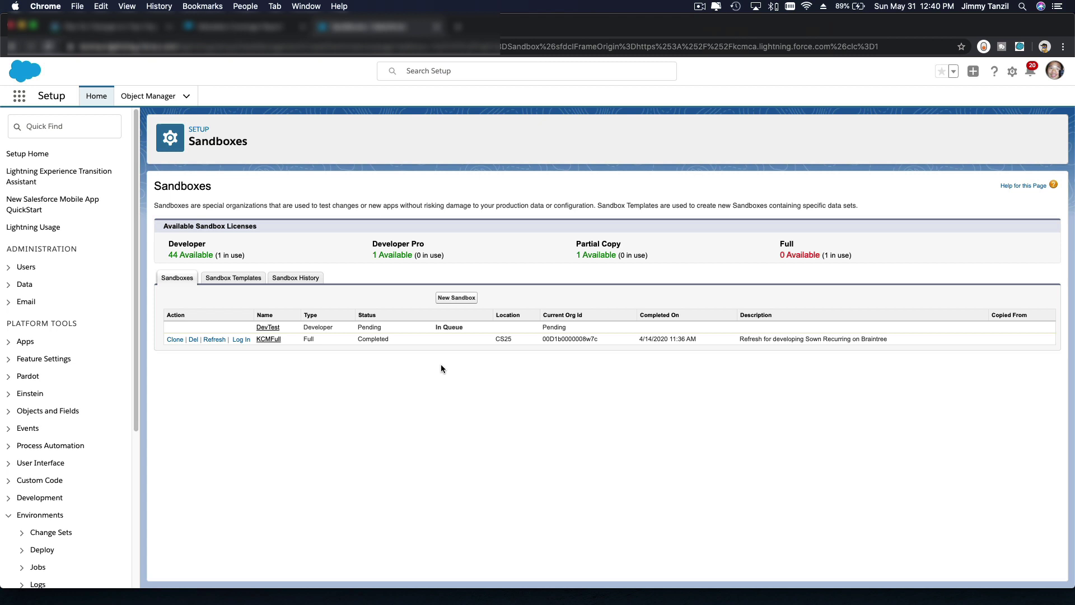
Step: Reload the Sandboxes page and look at the Sandbox Templates and Sandbox History tabs
left_click(49, 49)
left_click(243, 280)
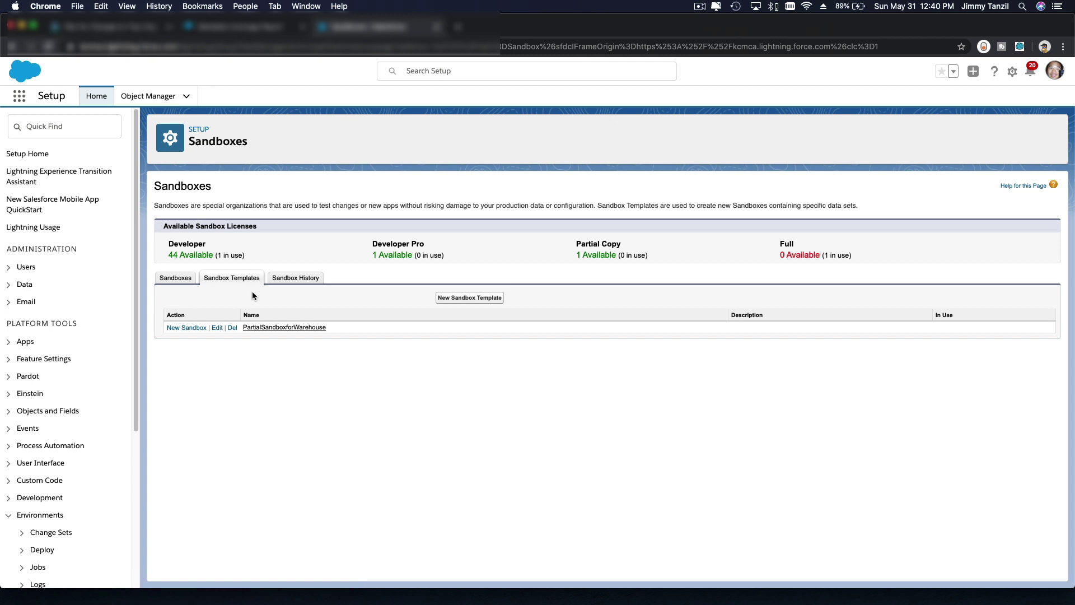
left_click(291, 283)
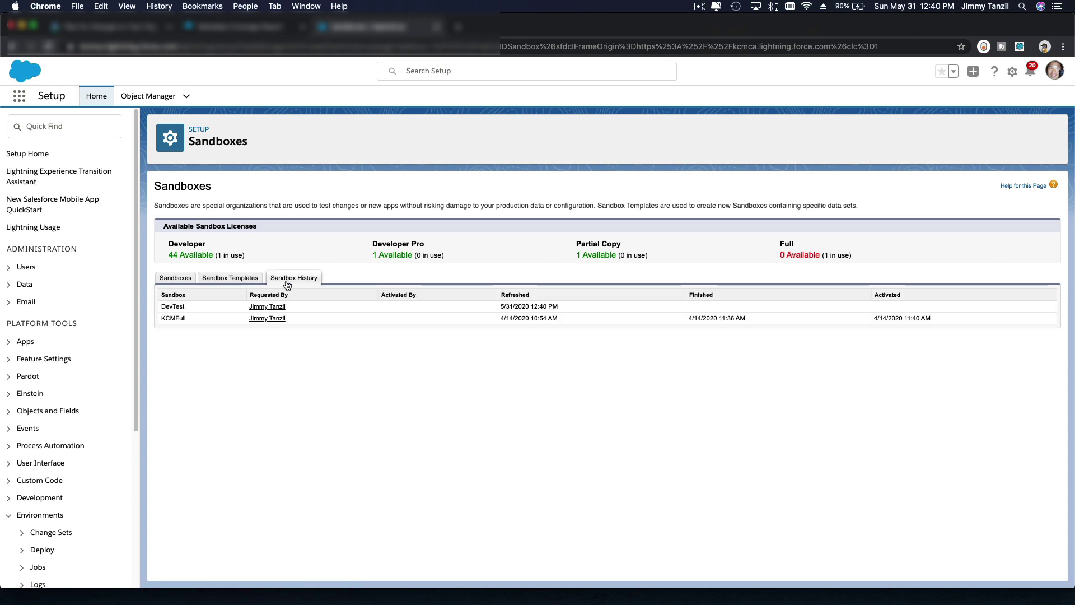
left_click(245, 280)
left_click(187, 282)
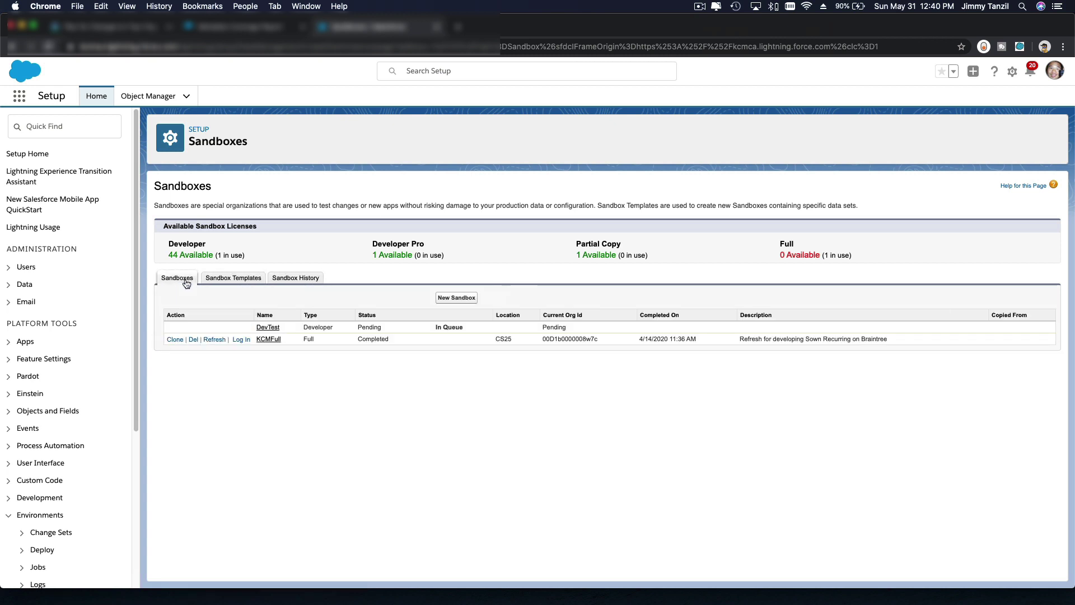
Step: Return to the Trailhead unit and scroll to the Establish Your Change-Tracking Method heading
left_click(104, 27)
scroll(670, 440, "down", 2)
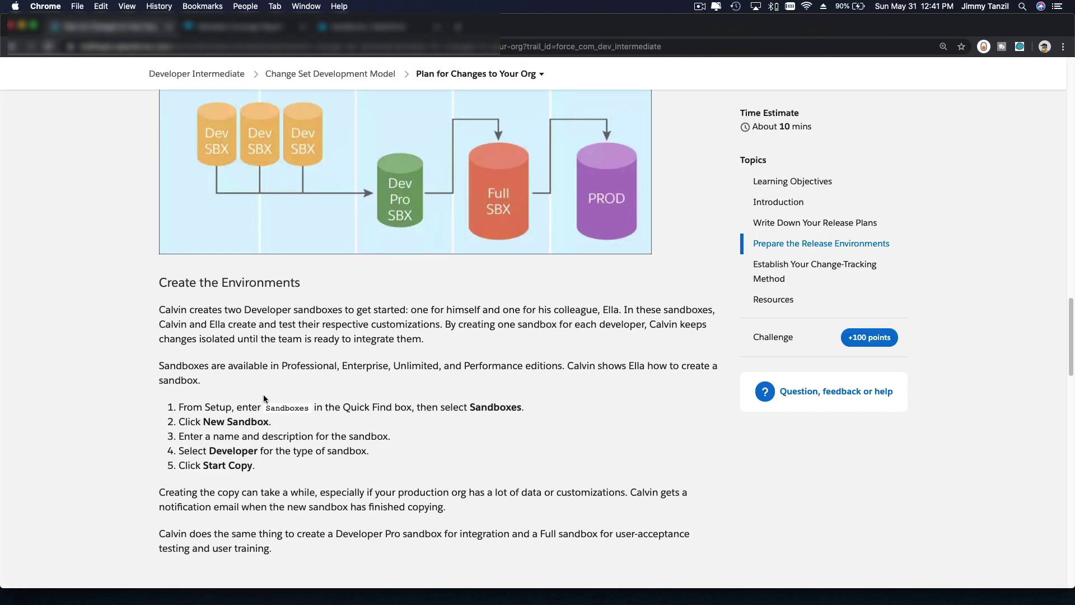
scroll(265, 398, "down", 2)
scroll(264, 398, "down", 5)
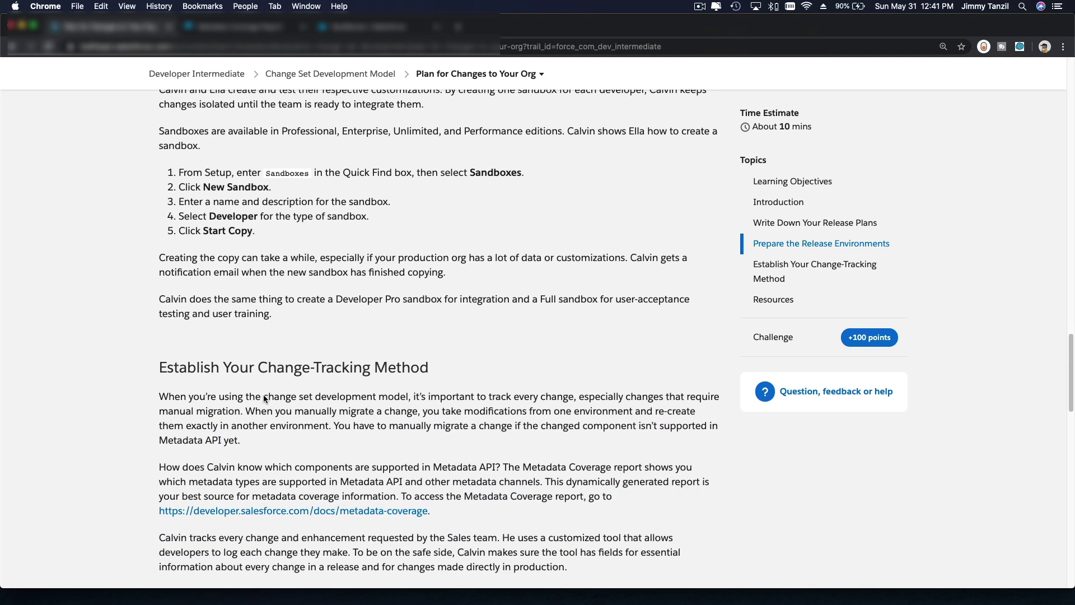
scroll(505, 376, "down", 3)
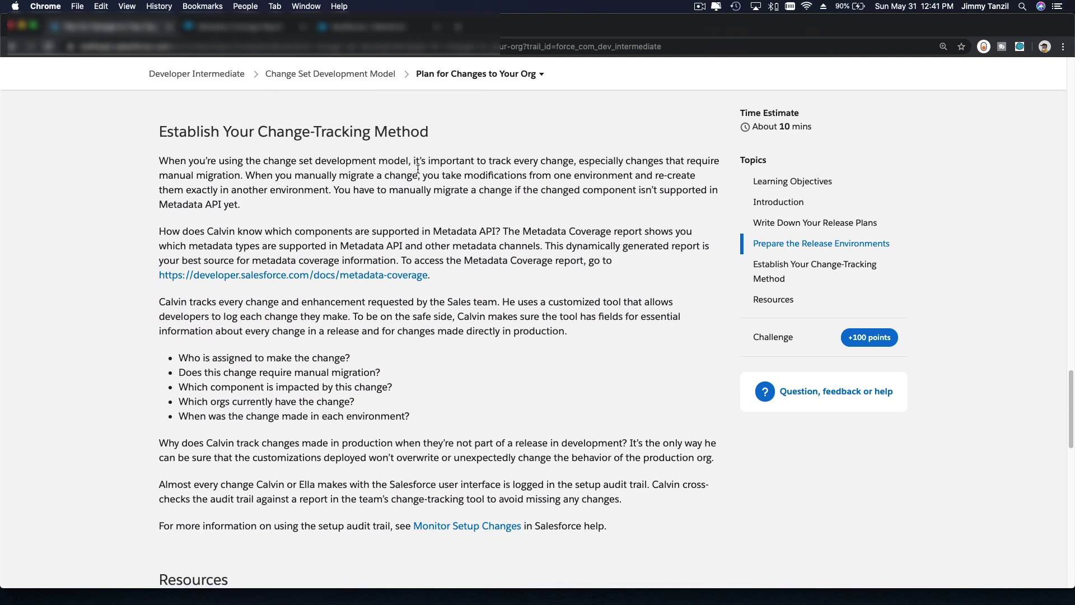
triple_click(414, 133)
left_click(462, 150)
scroll(463, 148, "down", 2)
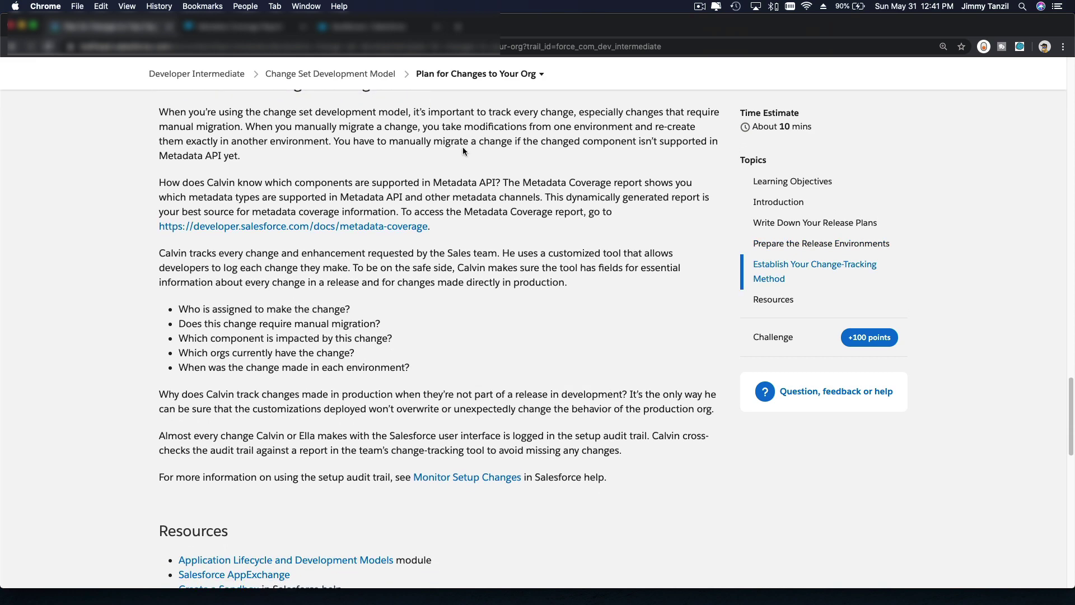
scroll(465, 151, "up", 1)
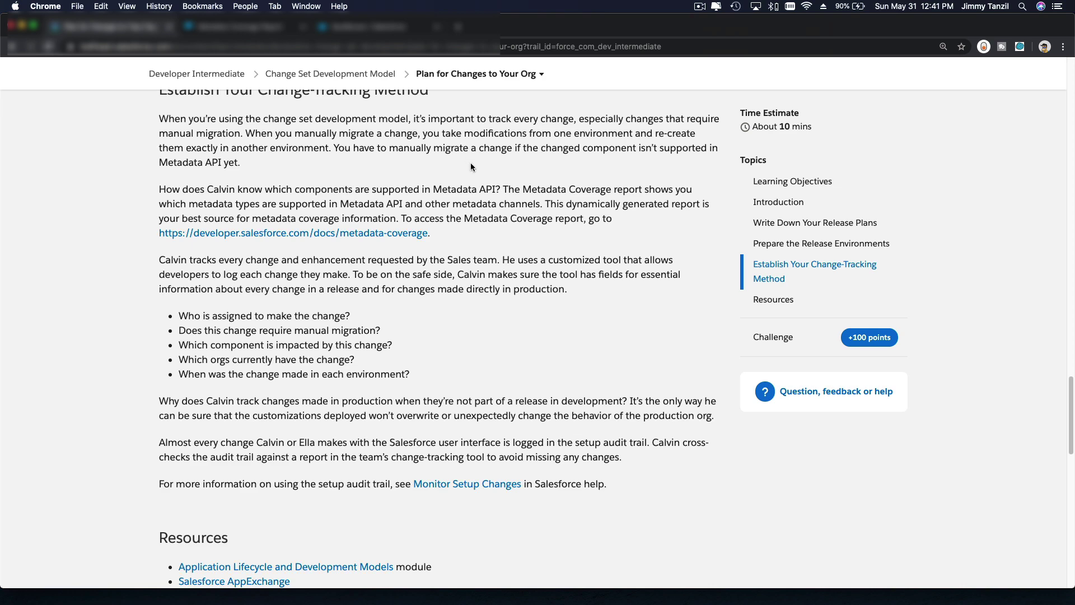
scroll(471, 163, "up", 2)
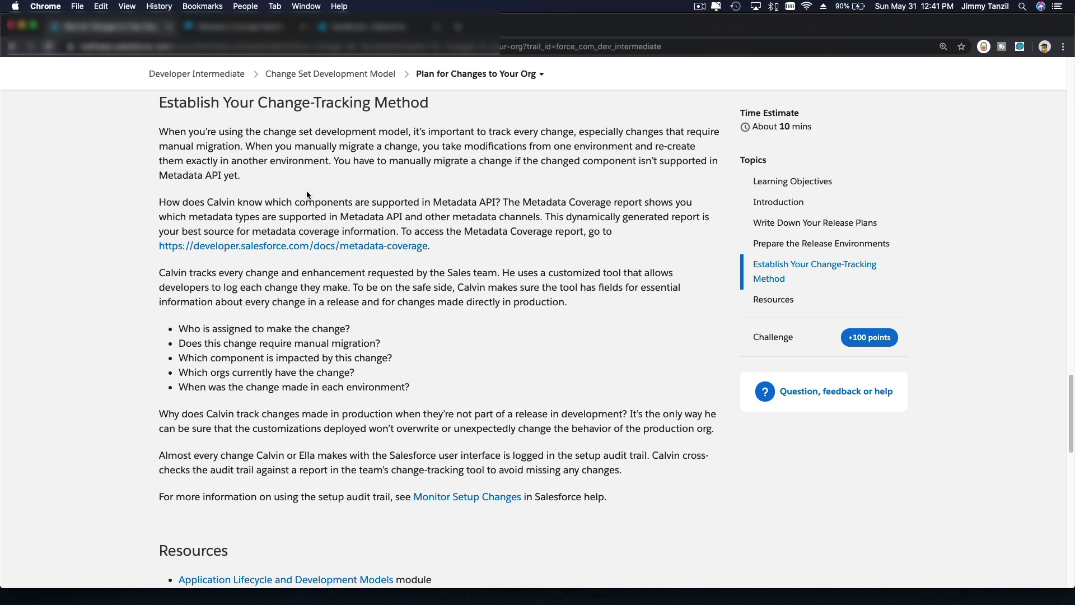
Step: Open the Metadata Coverage report in a new tab, keeping version Spring '20 (v. 48.0)
left_click(319, 250, "super")
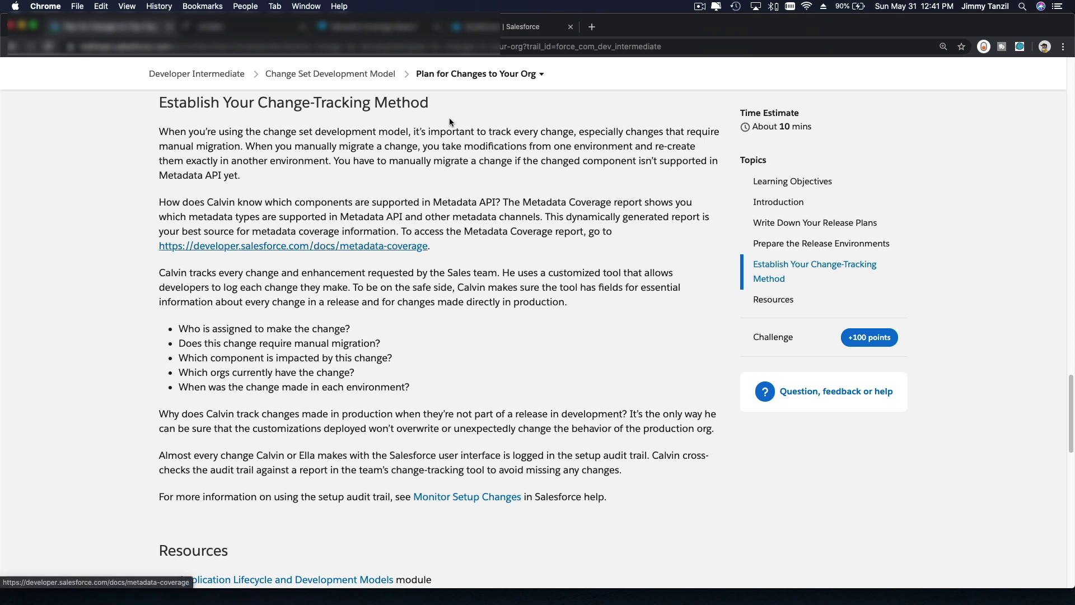
left_click(260, 27)
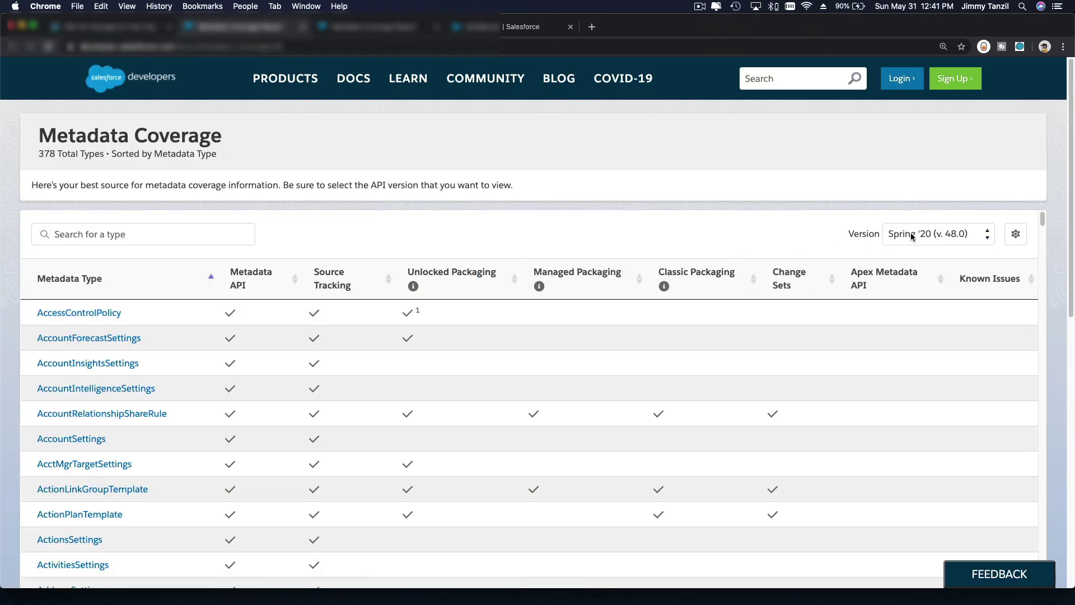
left_click(927, 234)
left_click(928, 234)
Step: Scroll through the metadata types table to check which support change sets
scroll(396, 366, "down", 2)
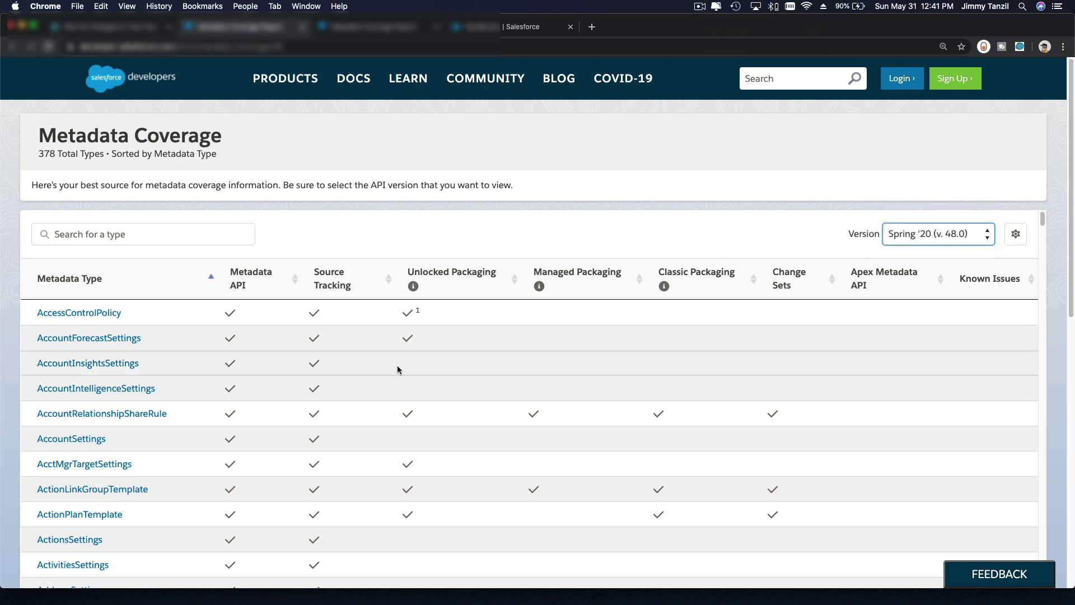
scroll(142, 346, "up", 2)
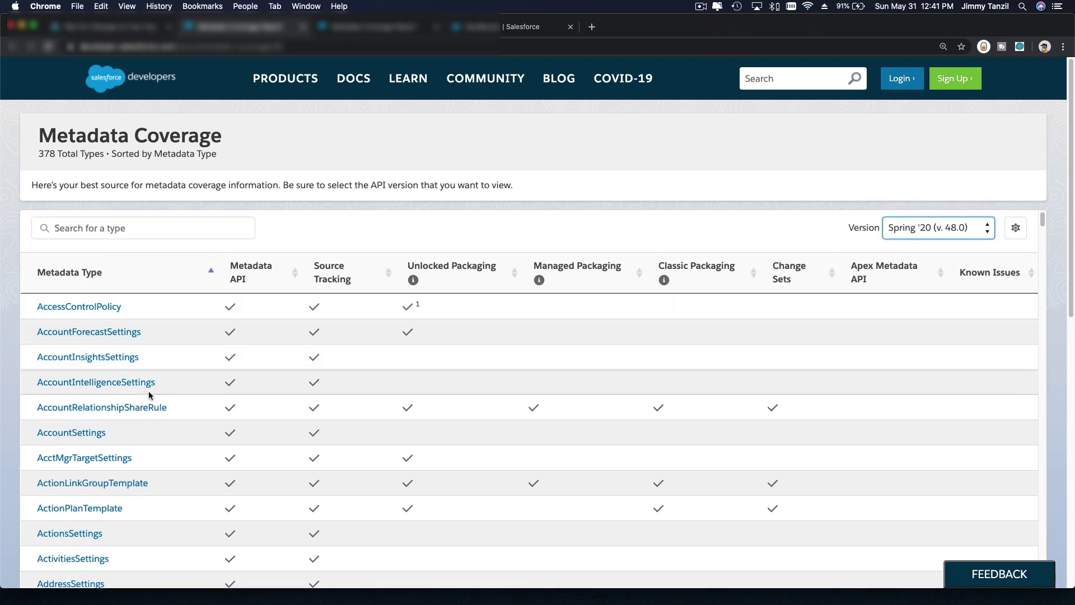
scroll(149, 396, "down", 5)
scroll(149, 396, "down", 10)
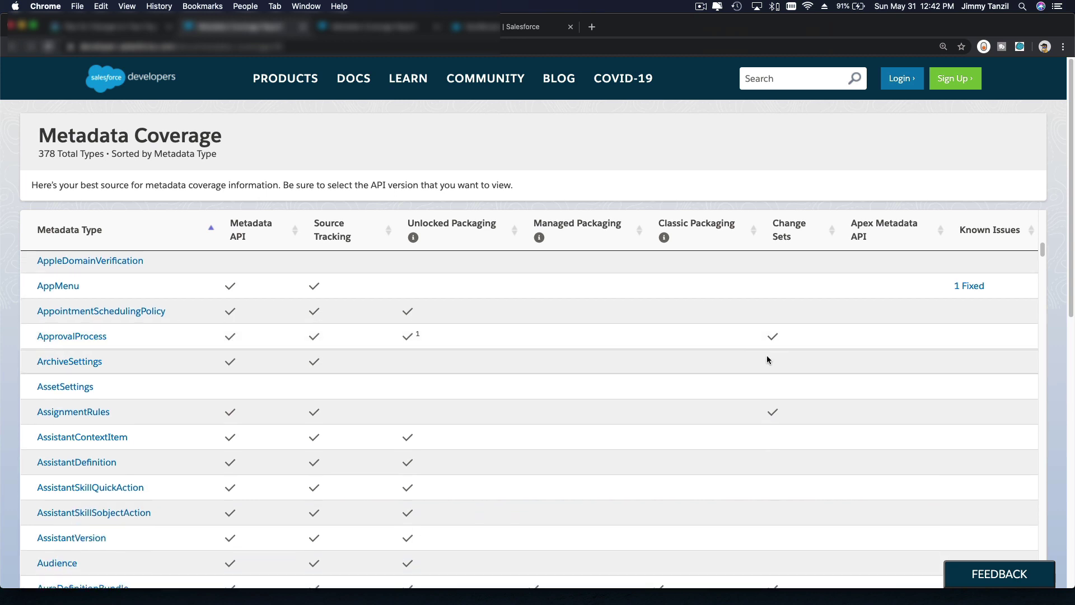
scroll(784, 294, "up", 10)
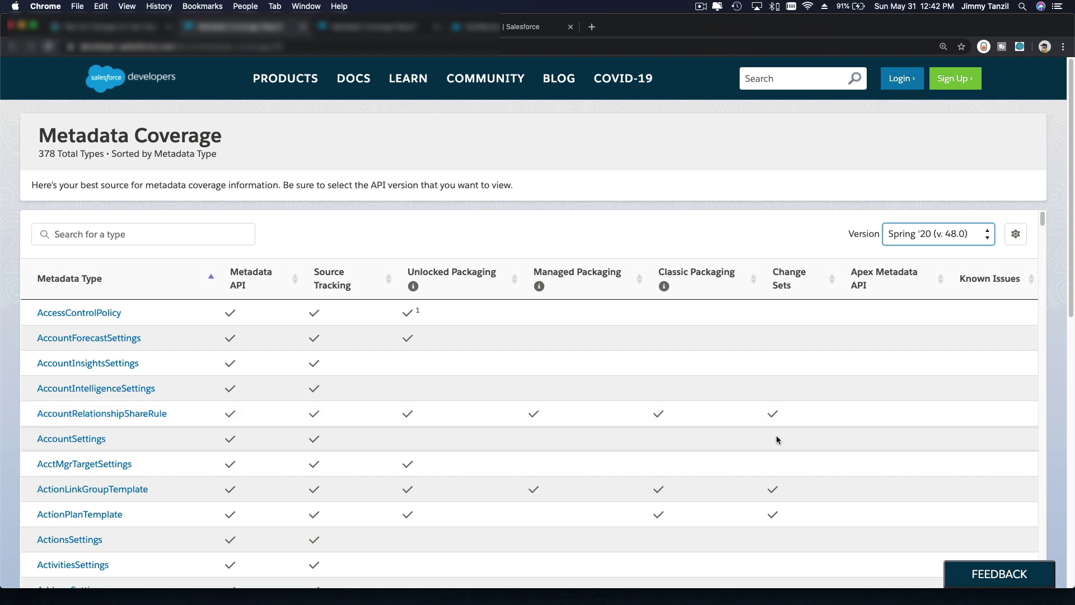
scroll(777, 440, "down", 3)
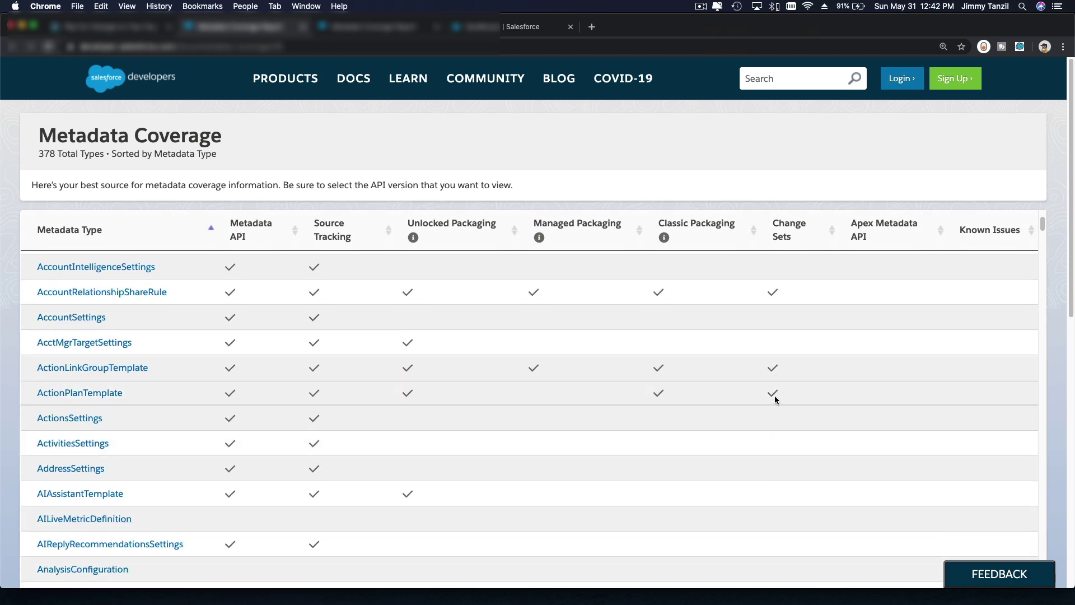
scroll(766, 391, "down", 9)
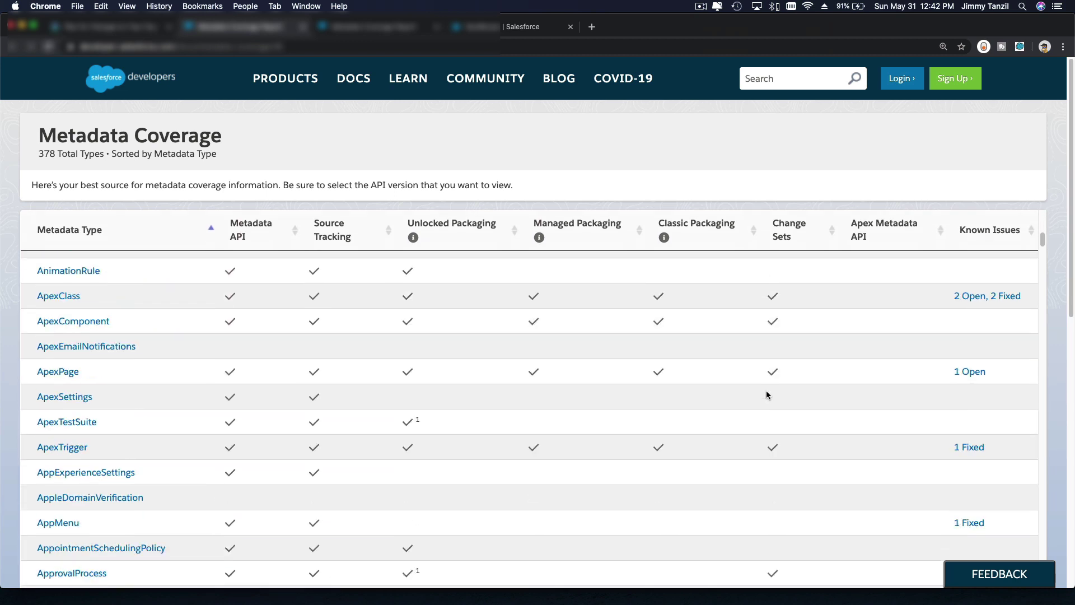
scroll(766, 391, "up", 3)
scroll(766, 394, "up", 2)
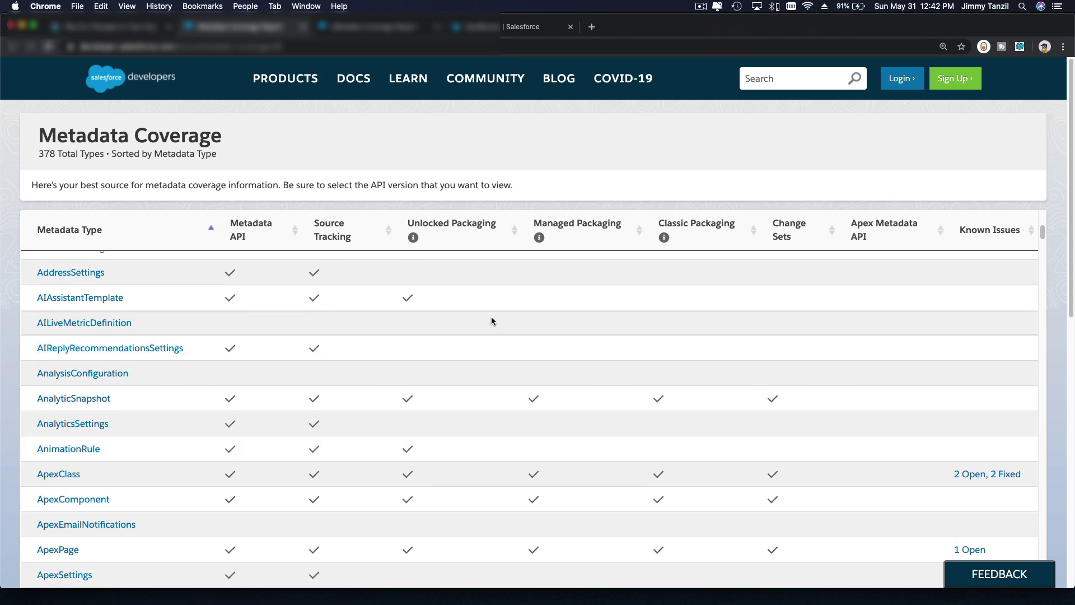
scroll(773, 348, "up", 1)
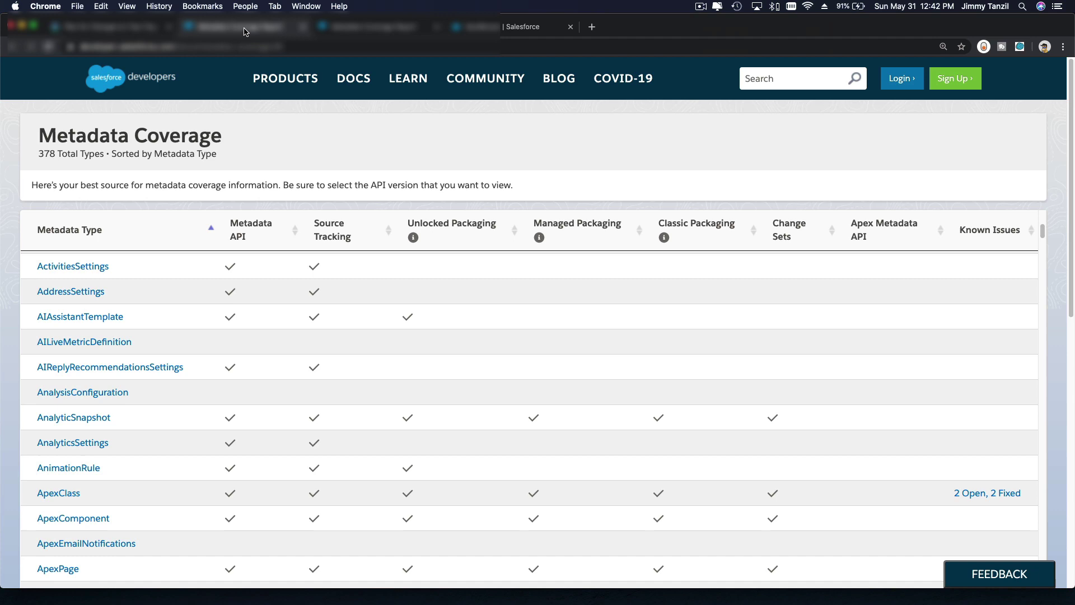
left_click(356, 26)
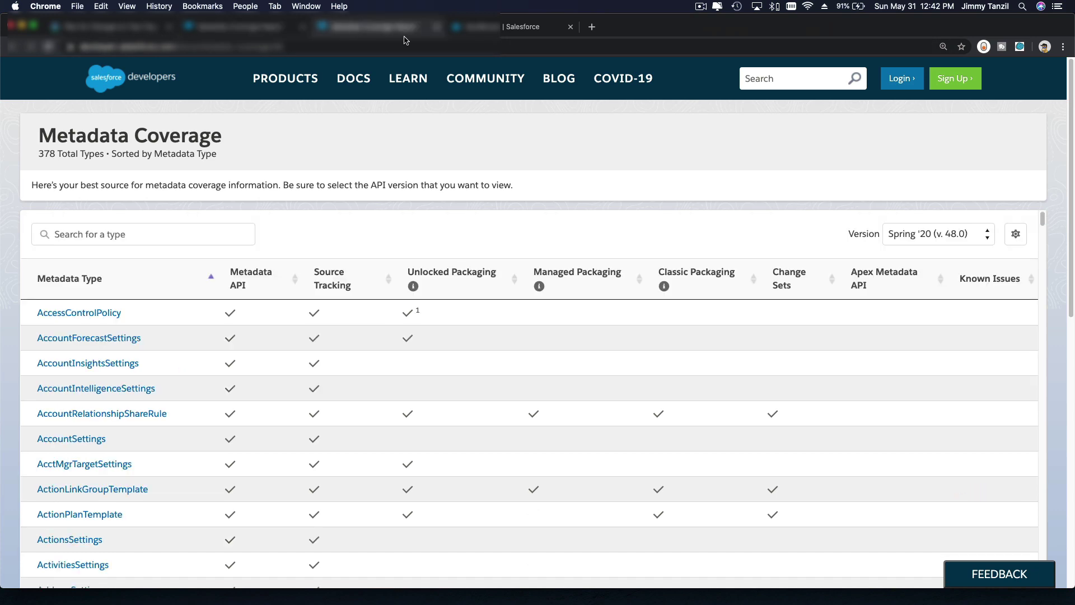
Step: In Setup, filter Quick Find with 'change' and open Outbound Change Sets
left_click(473, 36)
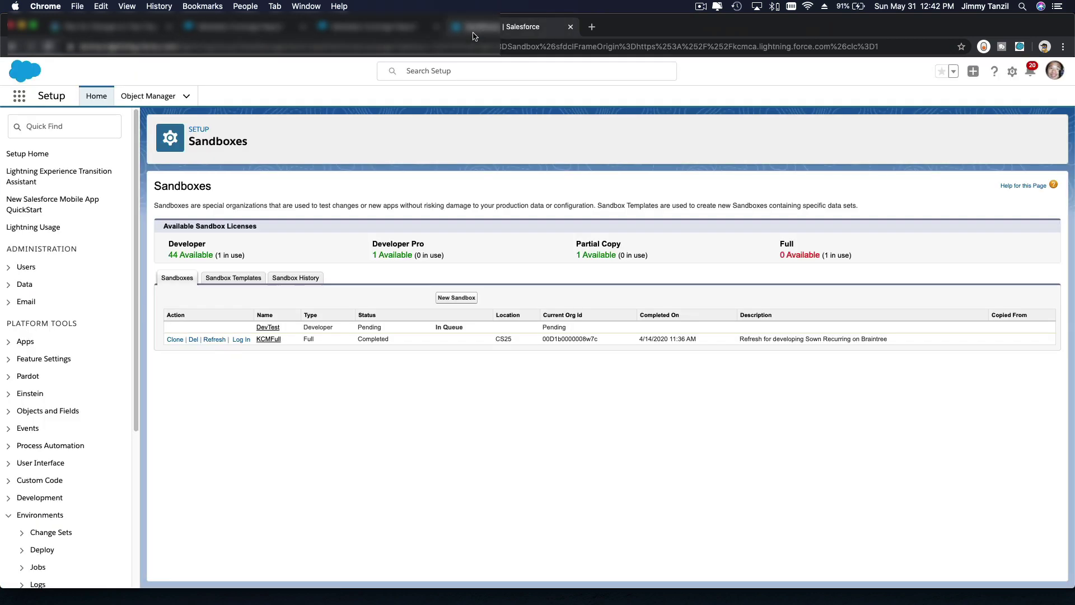
left_click(211, 30)
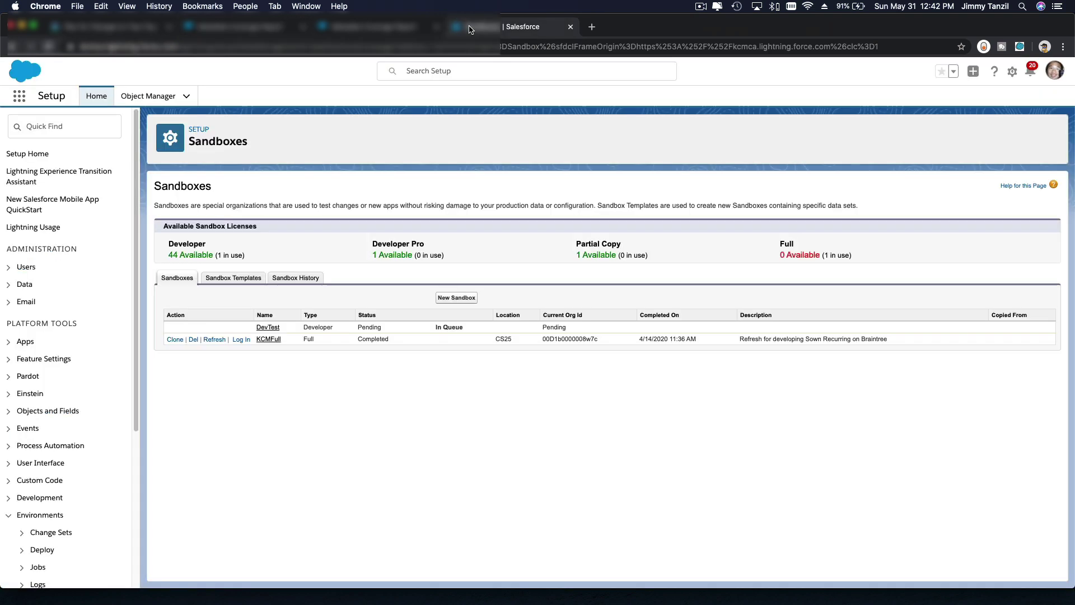
left_click(472, 29)
left_click(90, 134)
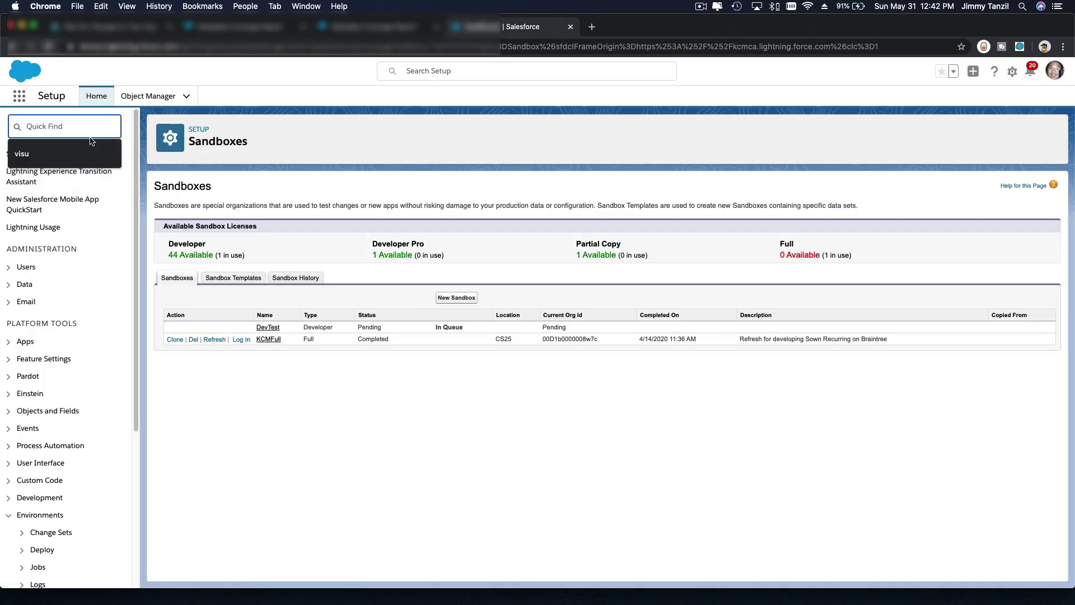
type("change")
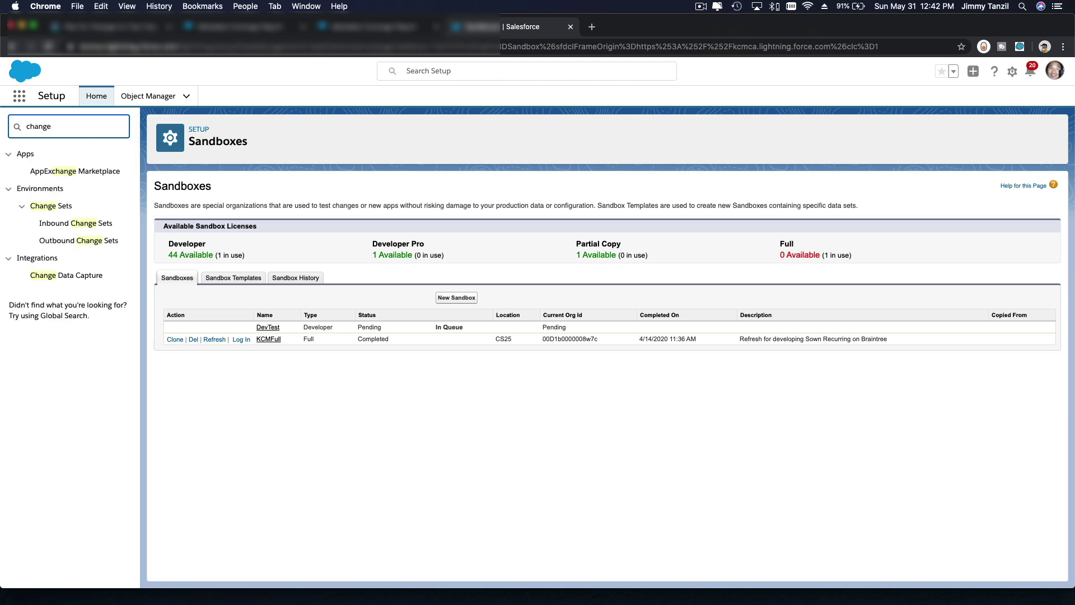
left_click(84, 242)
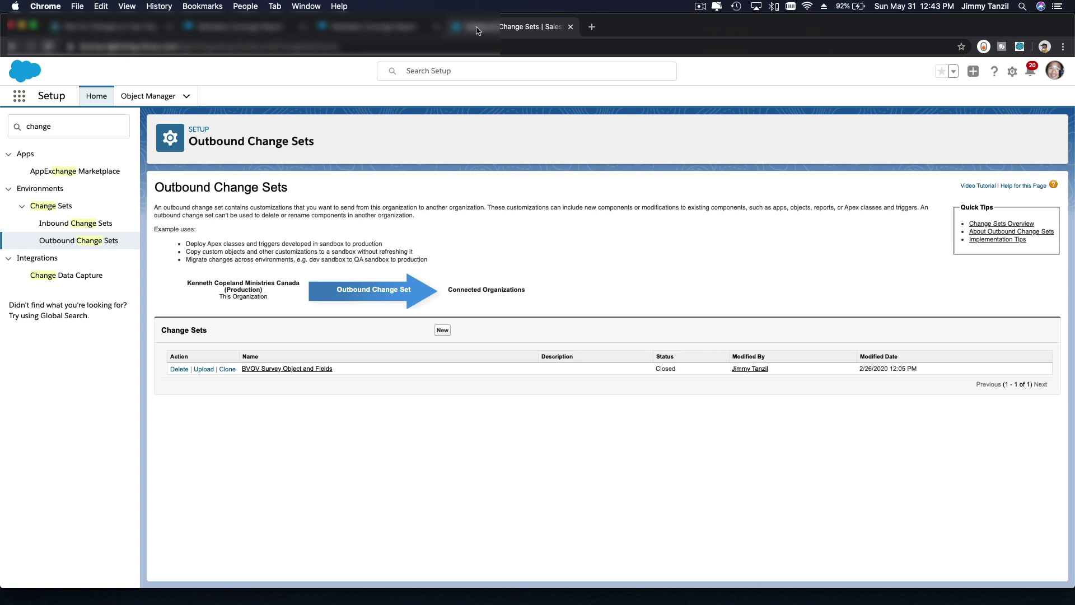
Step: Back in the Metadata Coverage report, scroll past ApexClass to the AssignmentRules and Assistant rows
left_click(380, 28)
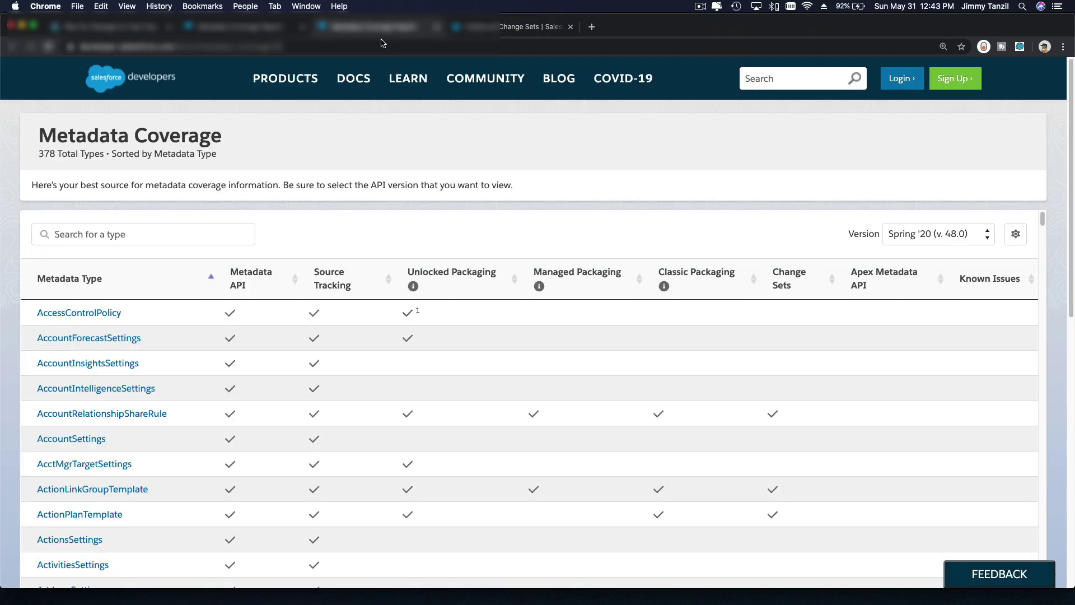
scroll(703, 342, "down", 2)
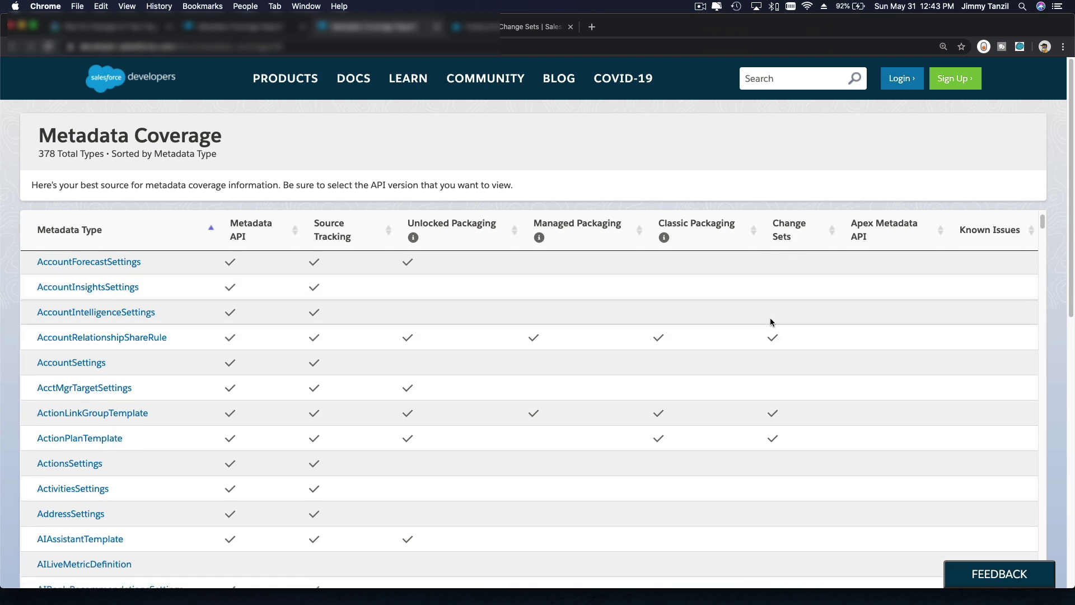
scroll(771, 319, "down", 5)
scroll(767, 400, "down", 3)
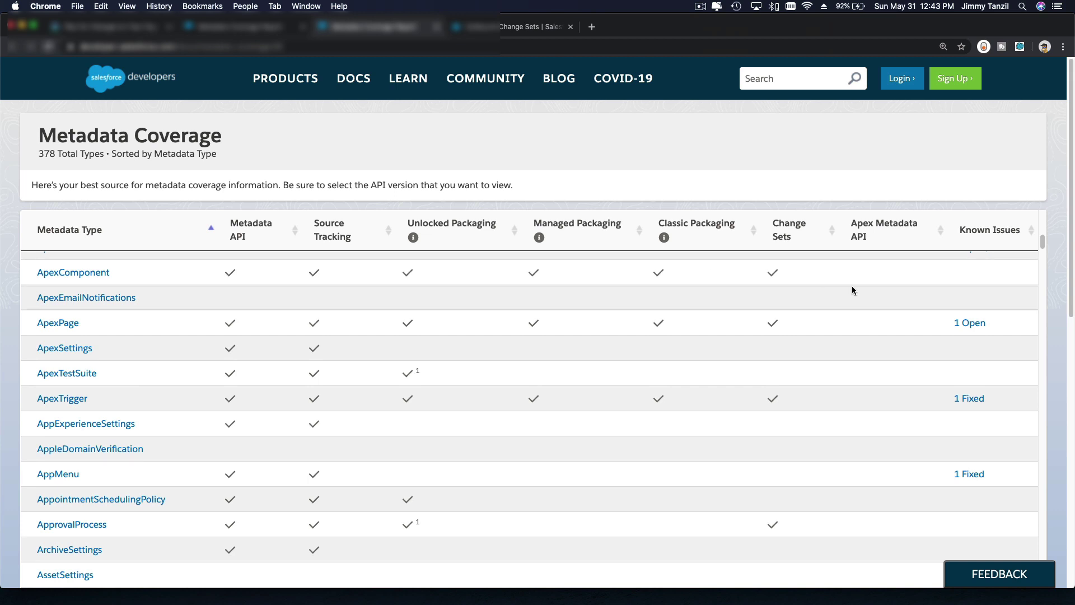
scroll(760, 290, "down", 5)
scroll(758, 288, "down", 3)
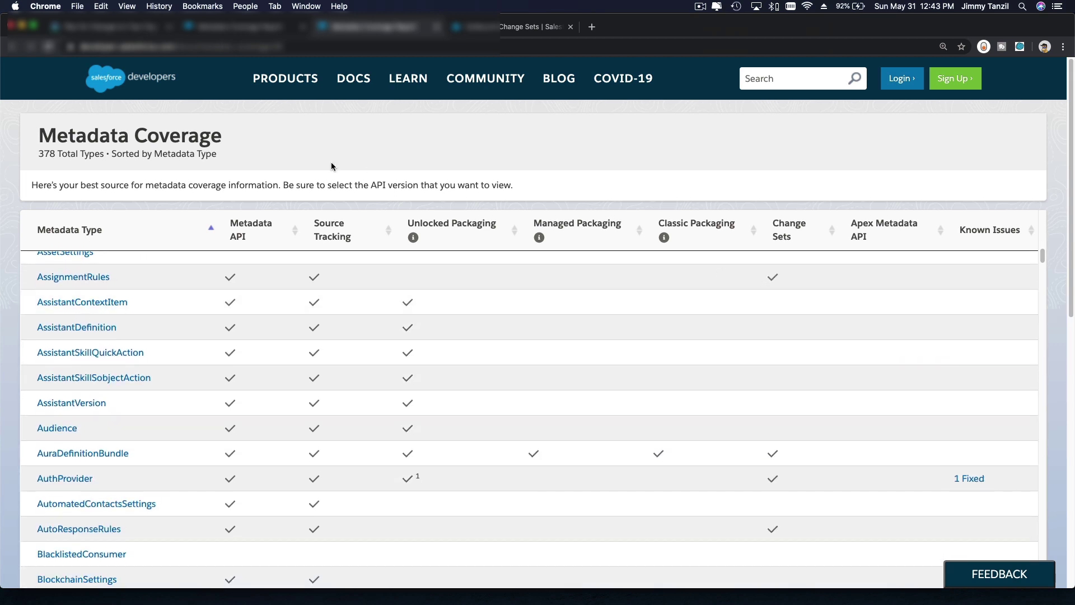
Step: Return to the Trailhead article and scroll past the setup audit trail section to Resources and question 1
left_click(121, 29)
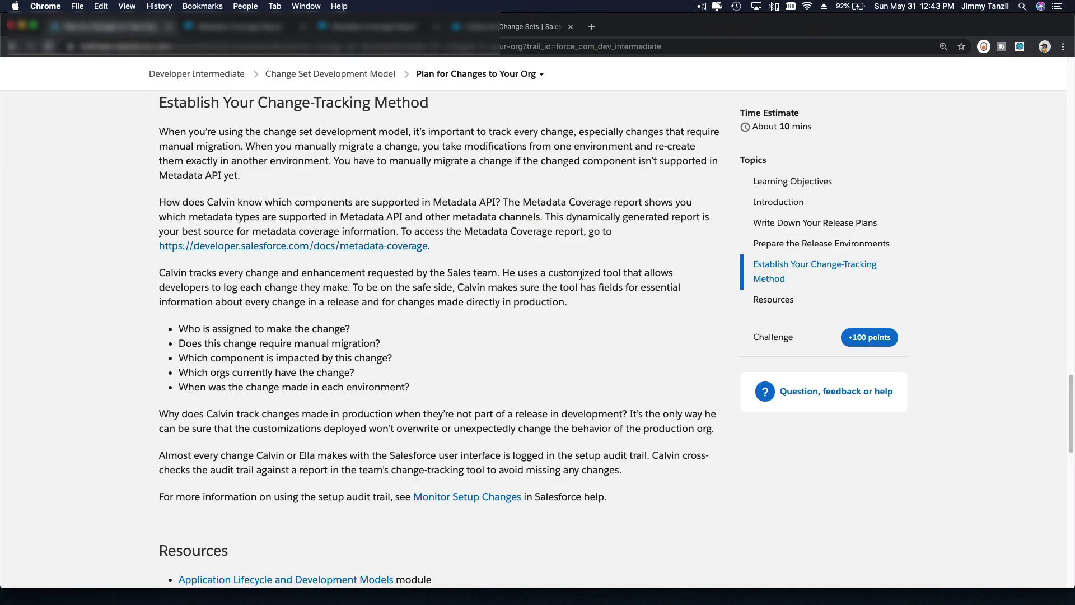
scroll(592, 286, "down", 1)
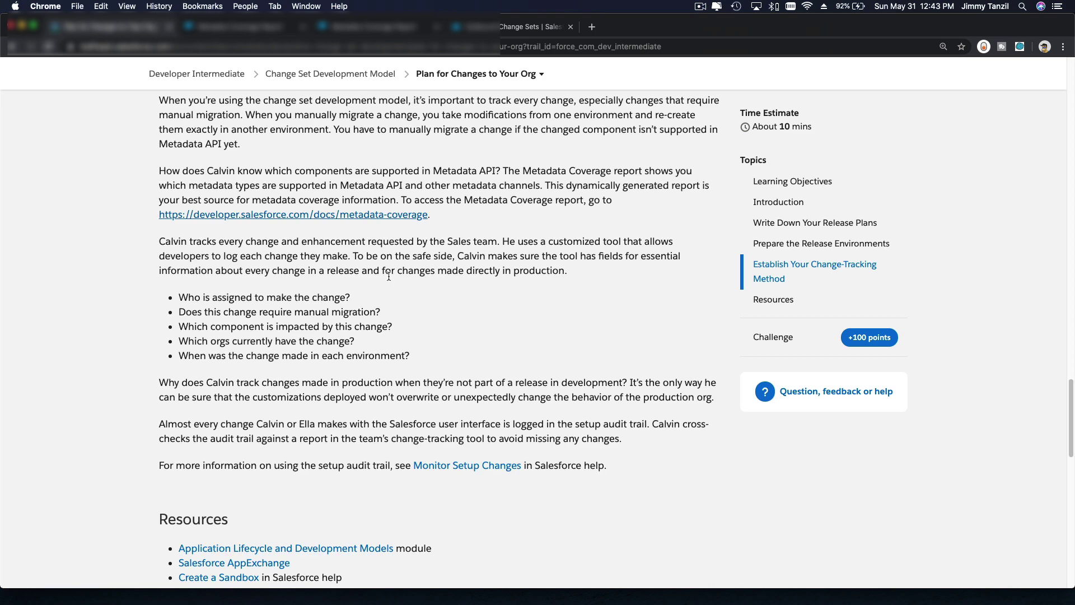
scroll(389, 275, "down", 1)
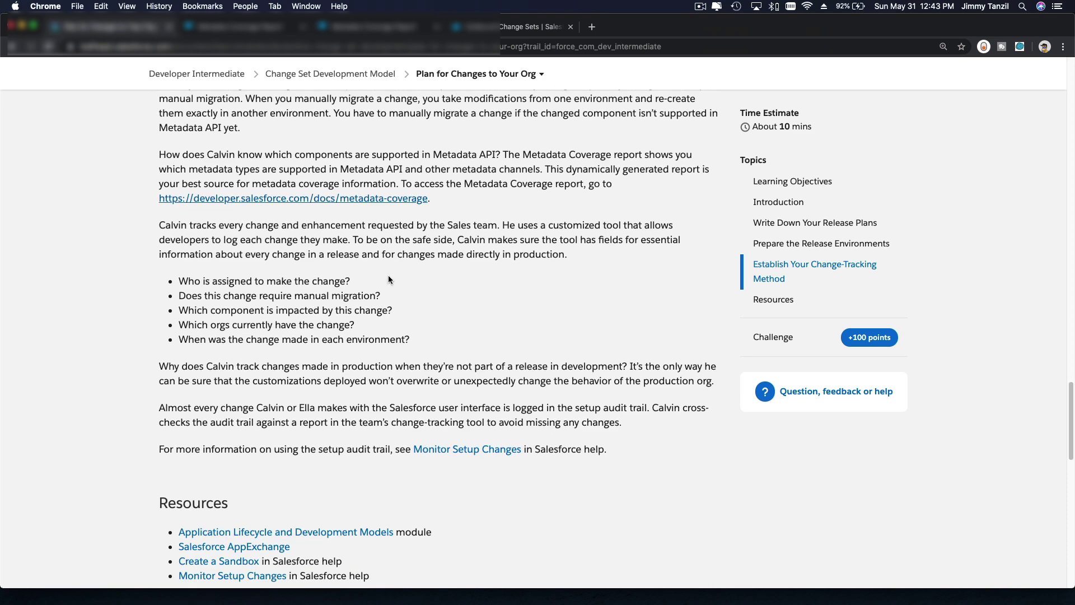
scroll(388, 279, "down", 1)
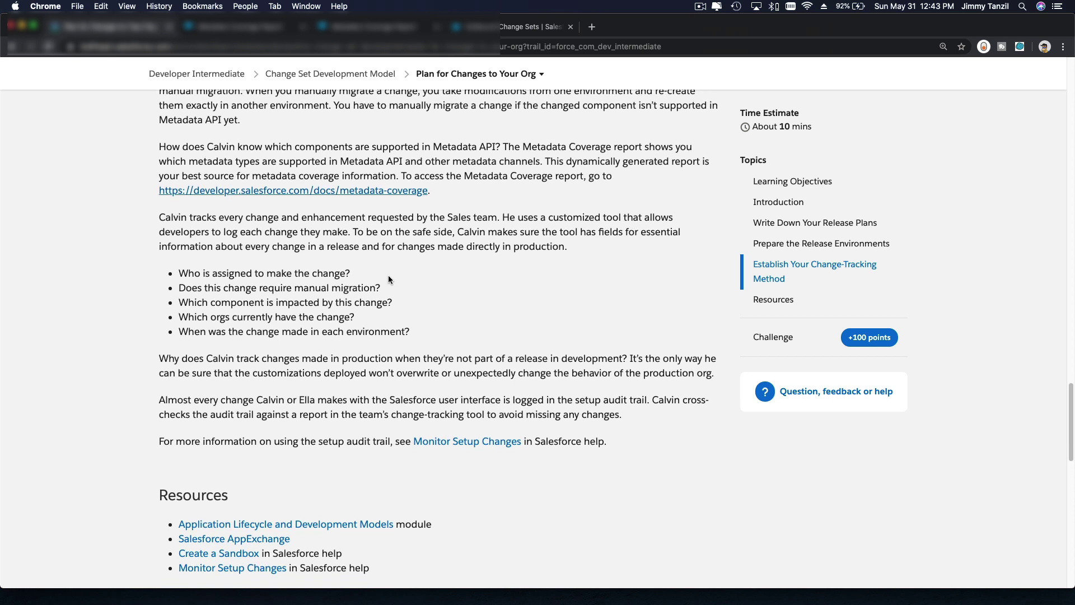
scroll(389, 278, "down", 2)
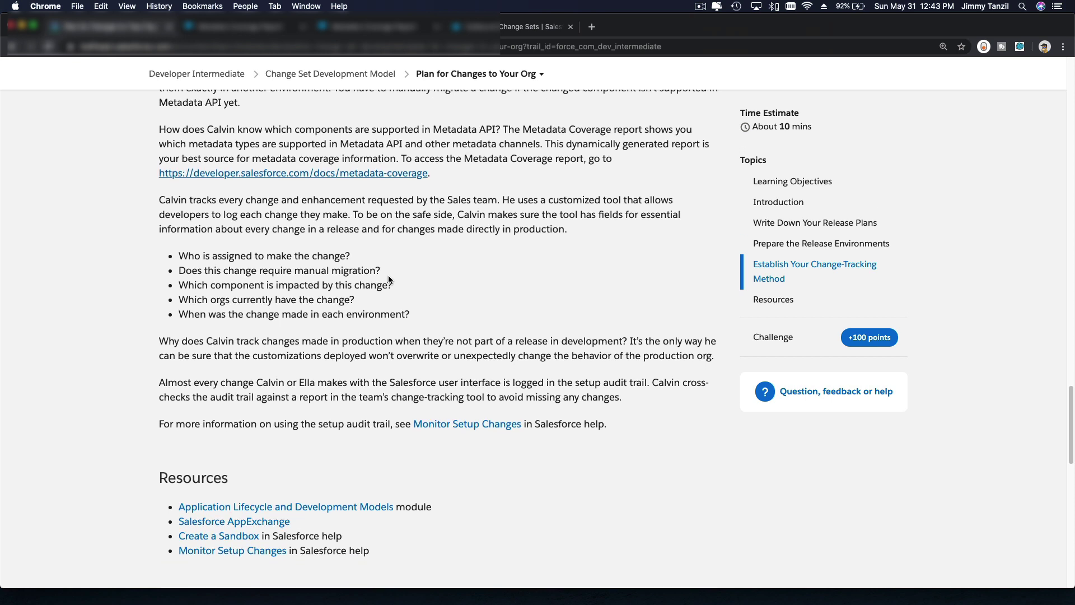
scroll(389, 276, "down", 2)
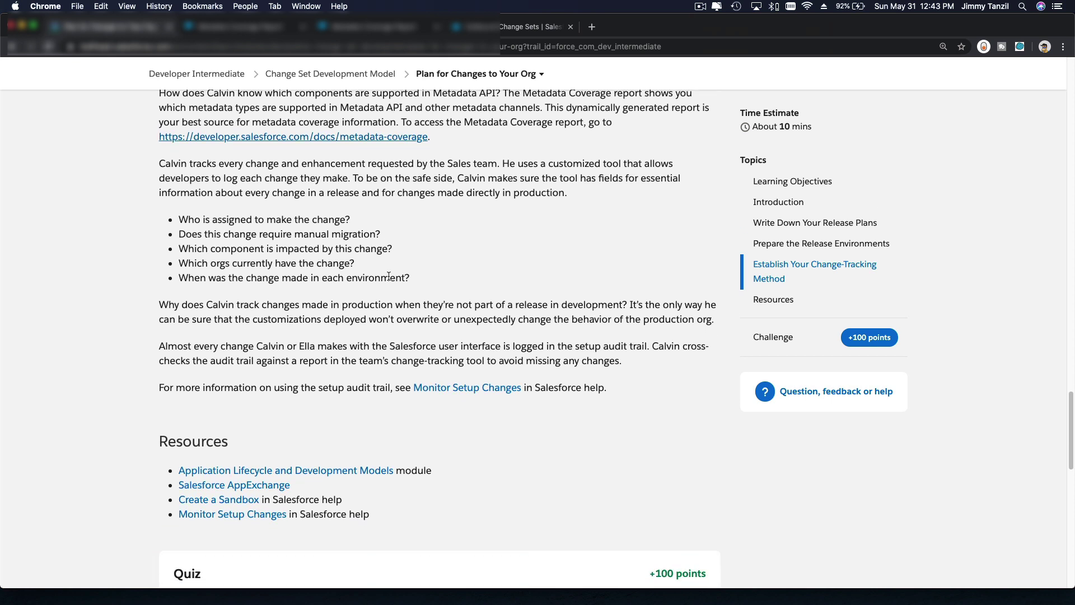
scroll(348, 320, "down", 3)
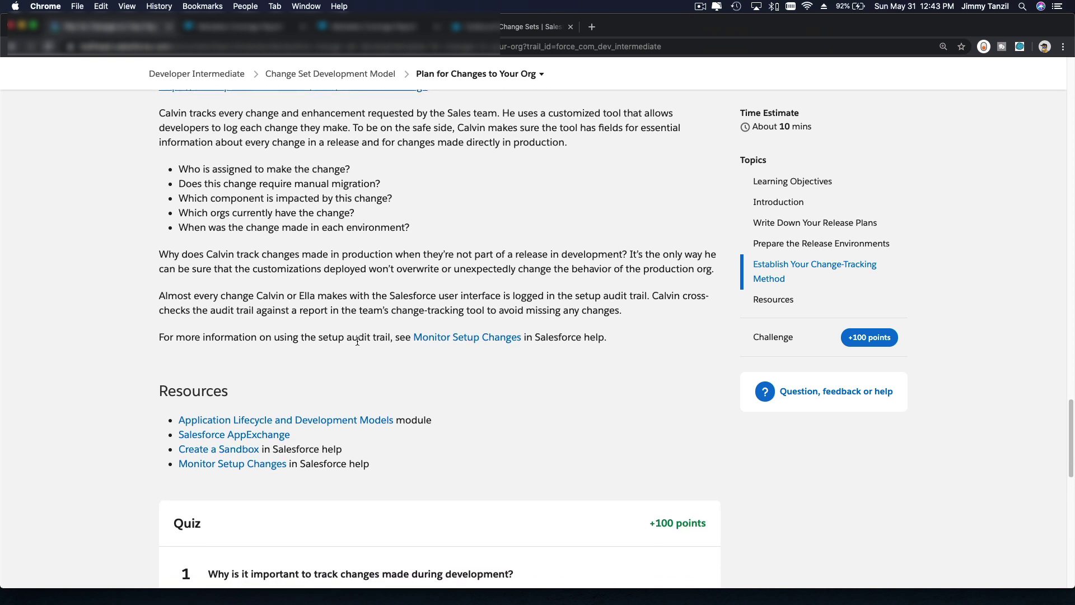
triple_click(331, 338)
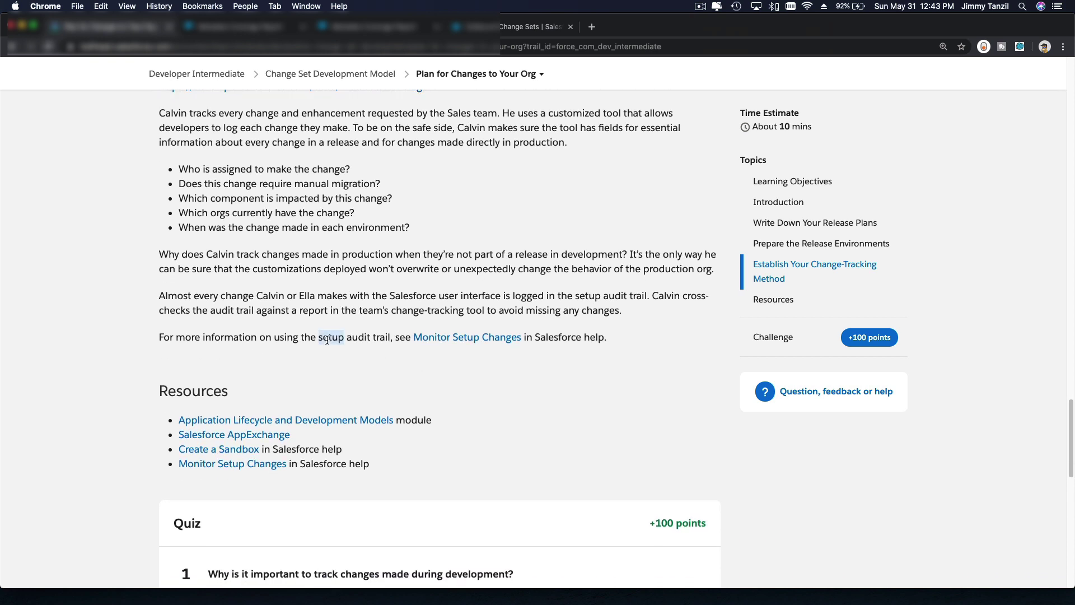
left_click(389, 359)
scroll(639, 360, "up", 5)
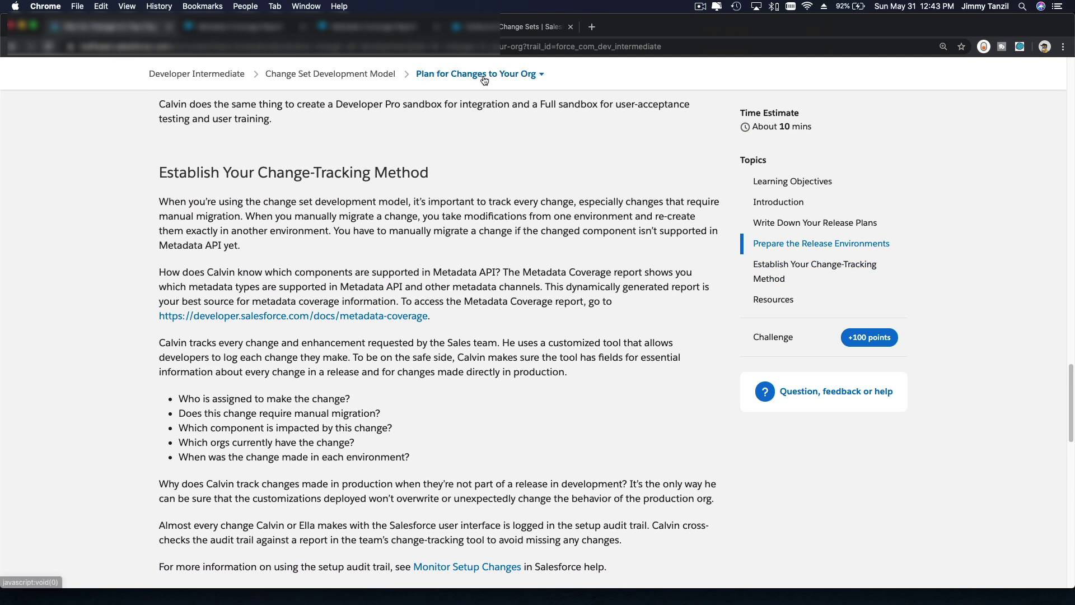
scroll(542, 139, "down", 6)
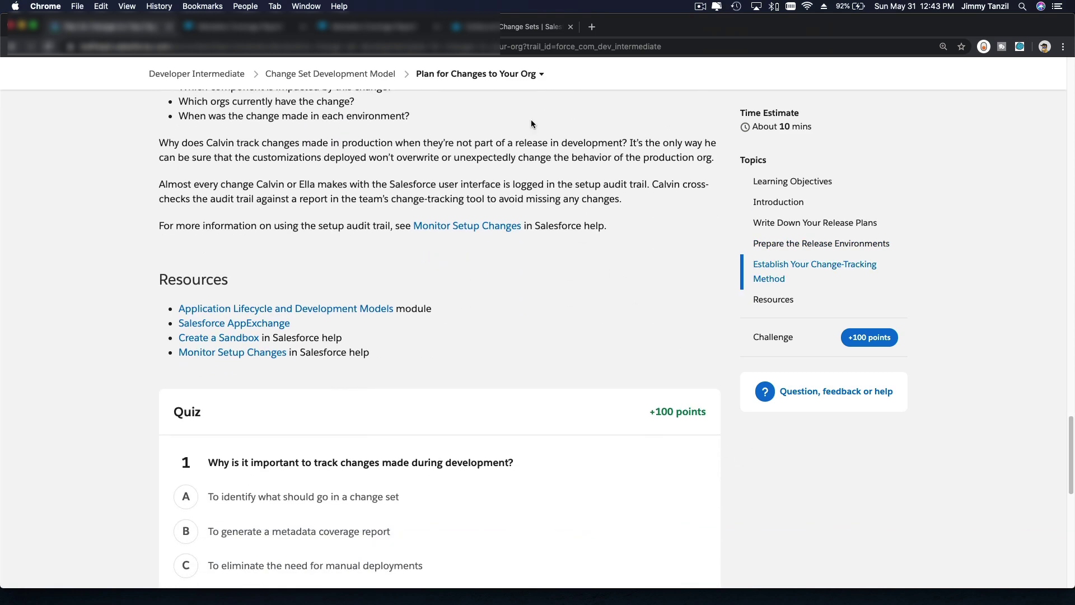
Step: Review the Change Set Development Model unit list, then scroll down to the quiz
left_click(508, 78)
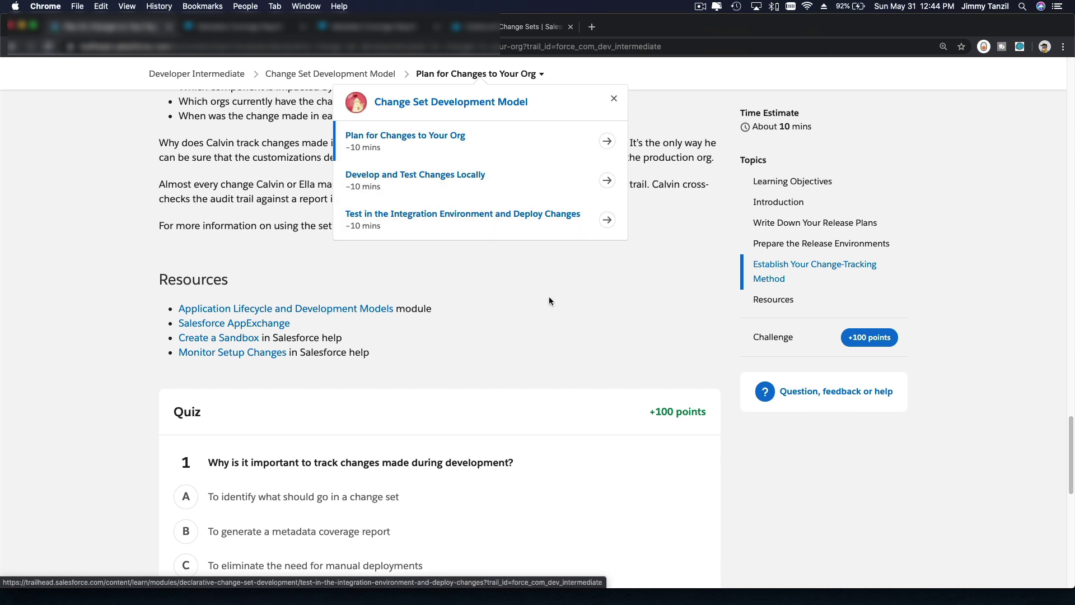
left_click(554, 246)
scroll(818, 513, "down", 3)
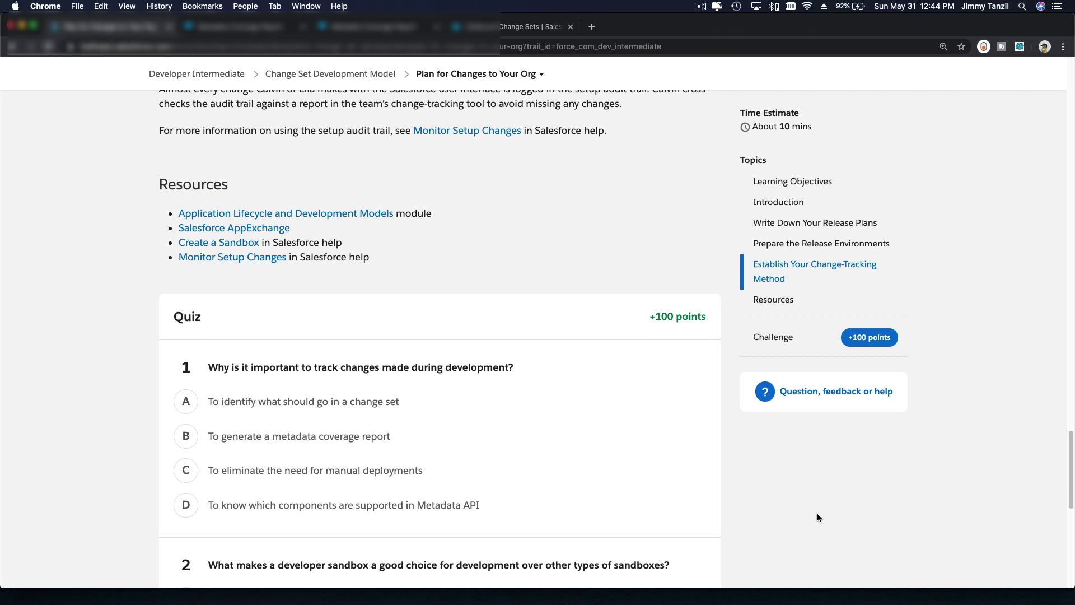
scroll(817, 513, "down", 1)
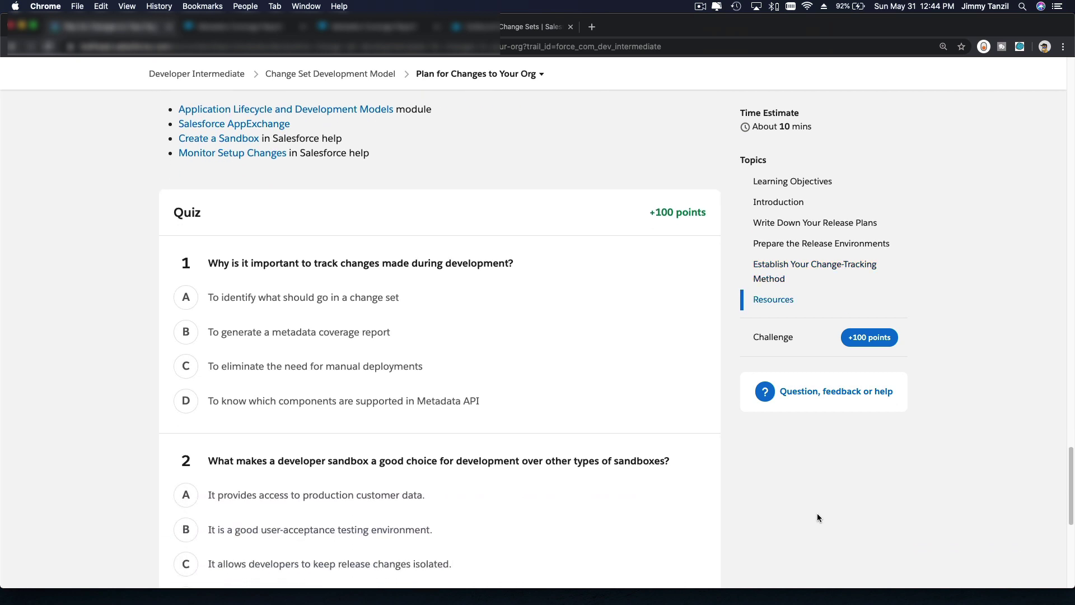
scroll(818, 512, "down", 1)
scroll(817, 513, "down", 1)
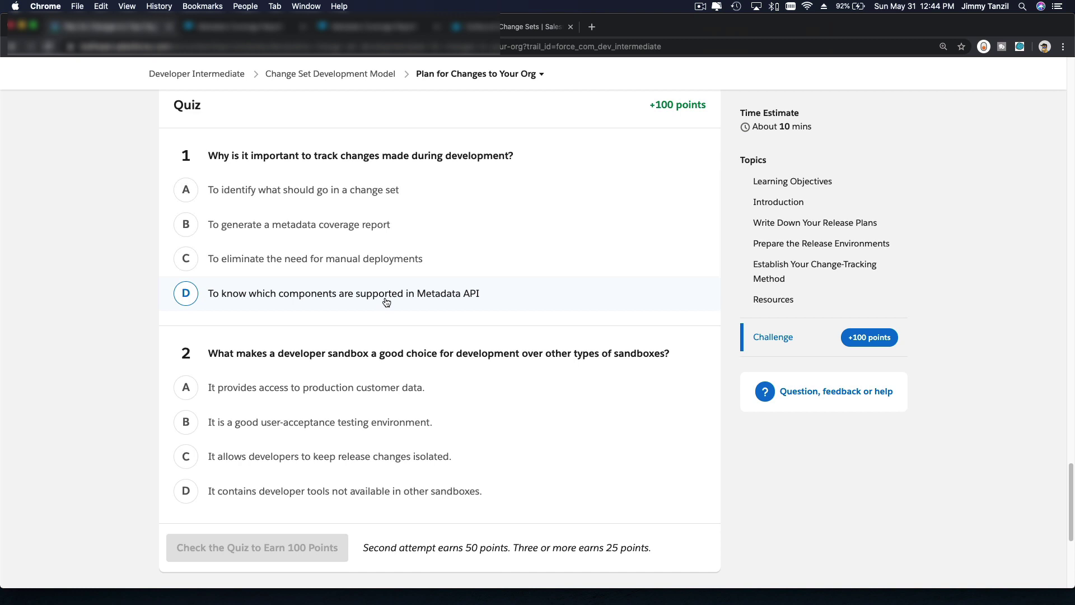
Step: Choose D, 'To know which components are supported in Metadata API', for question 1
left_click(386, 302)
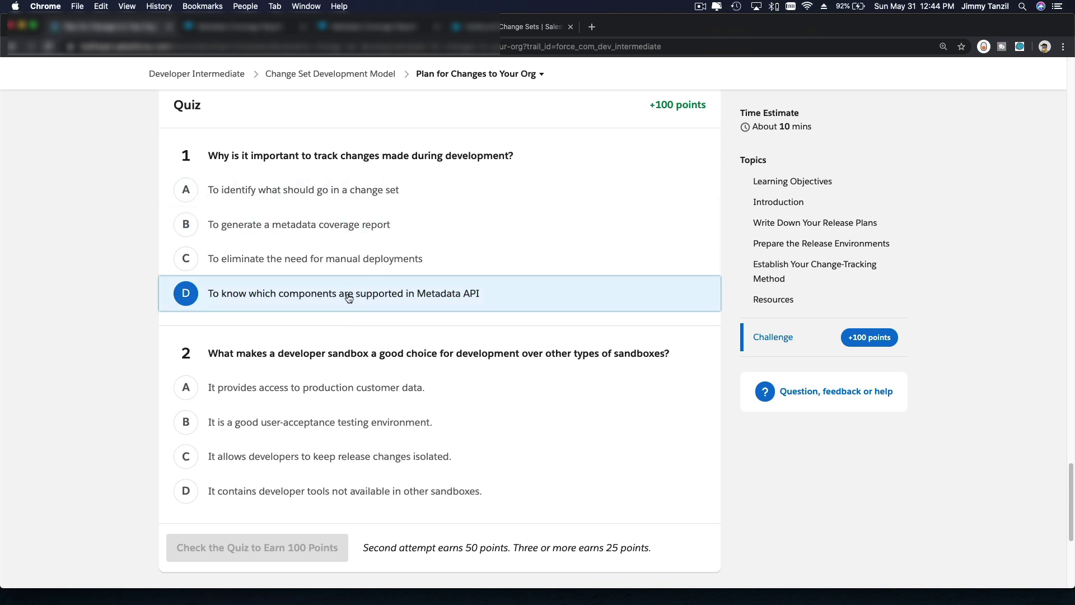
scroll(349, 299, "down", 1)
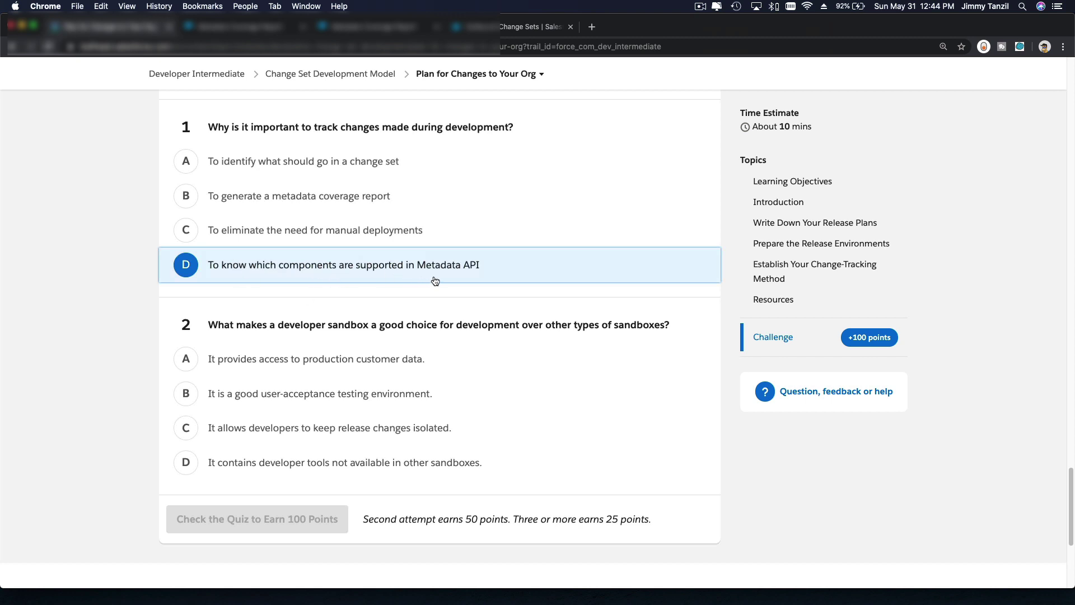
scroll(448, 337, "down", 1)
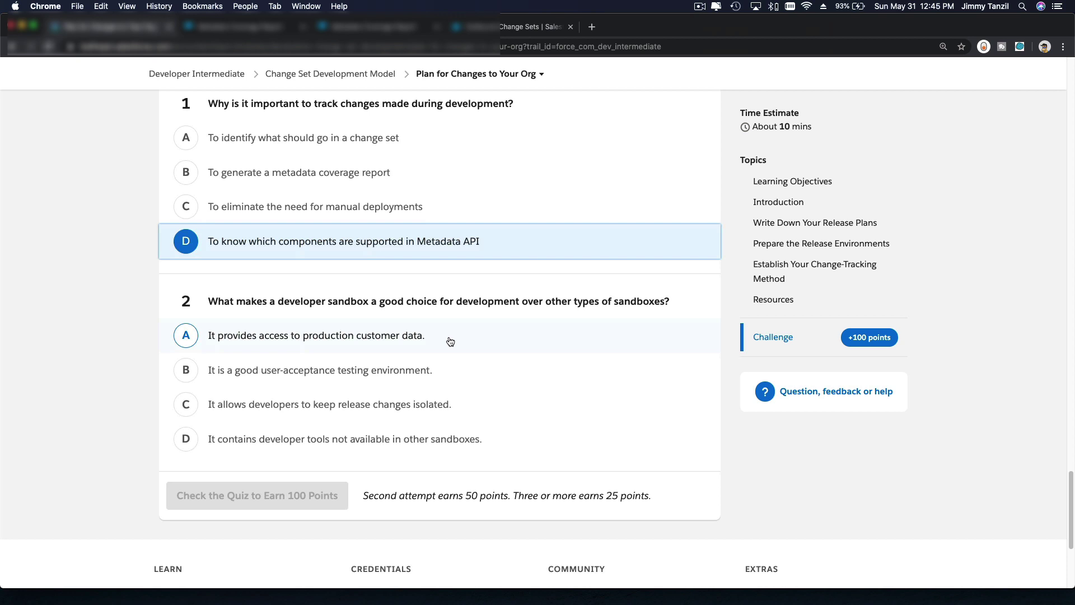
scroll(448, 341, "down", 1)
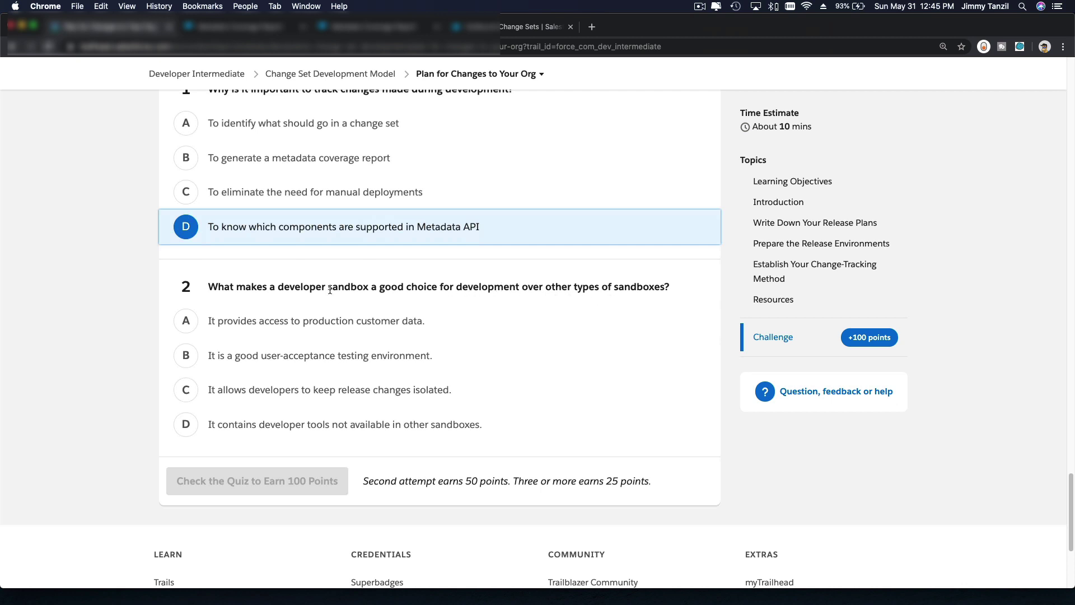
left_click_drag(277, 288, 369, 287)
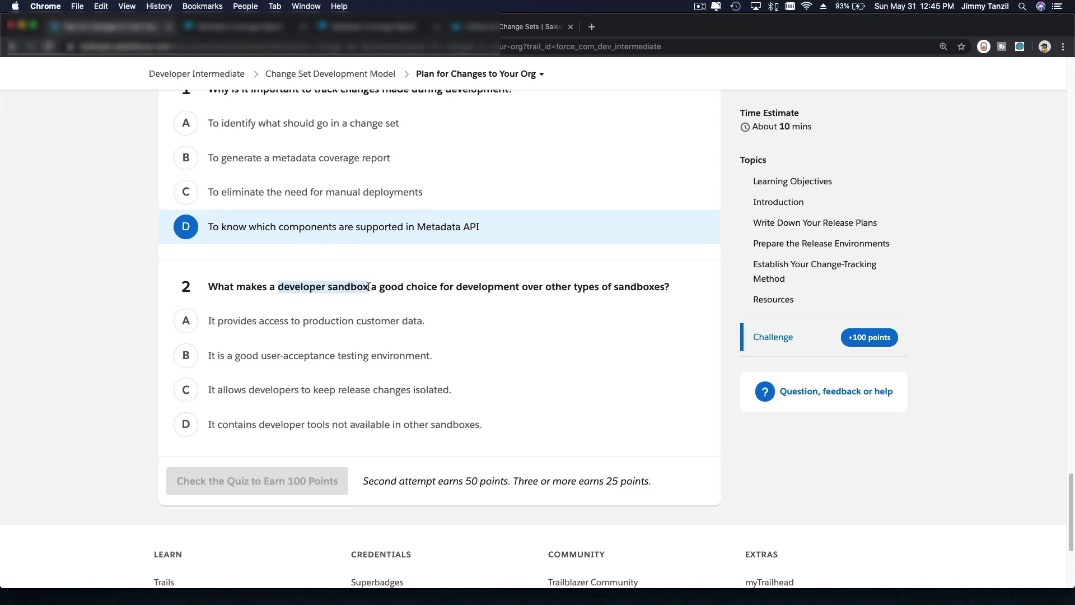
Step: In Setup, search Quick Find for 'sand' and open the New Sandbox form from Sandboxes
left_click(476, 26)
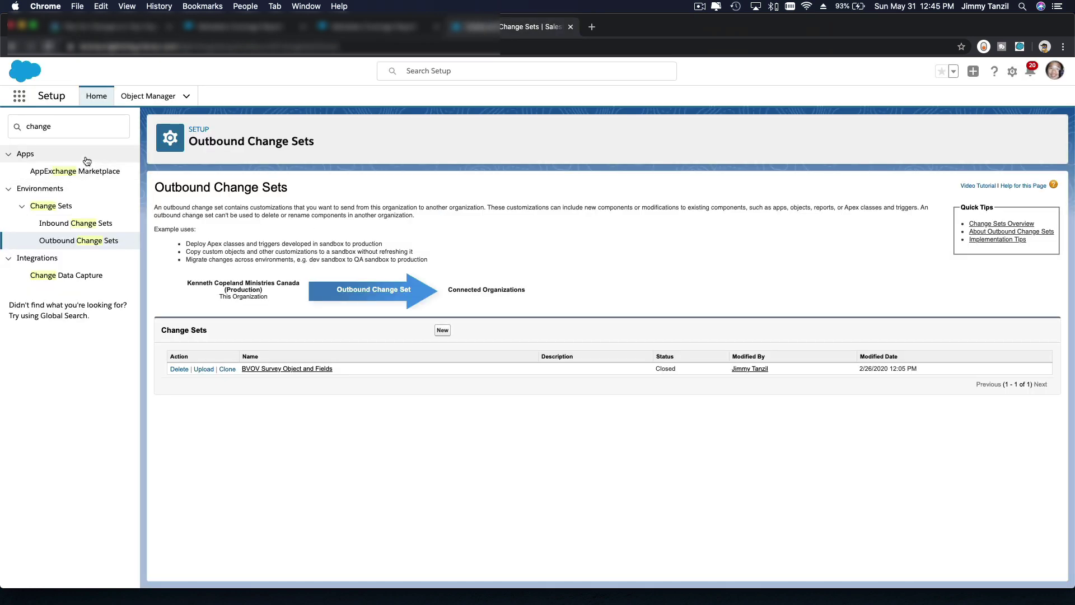
left_click(87, 127)
key("super+a")
type("sand")
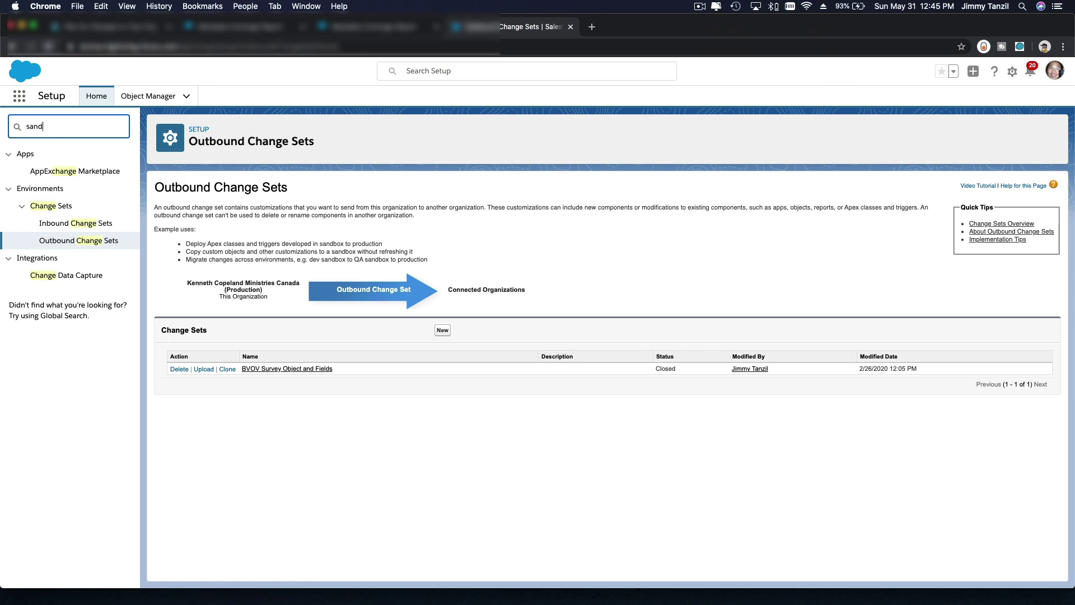
left_click(56, 176)
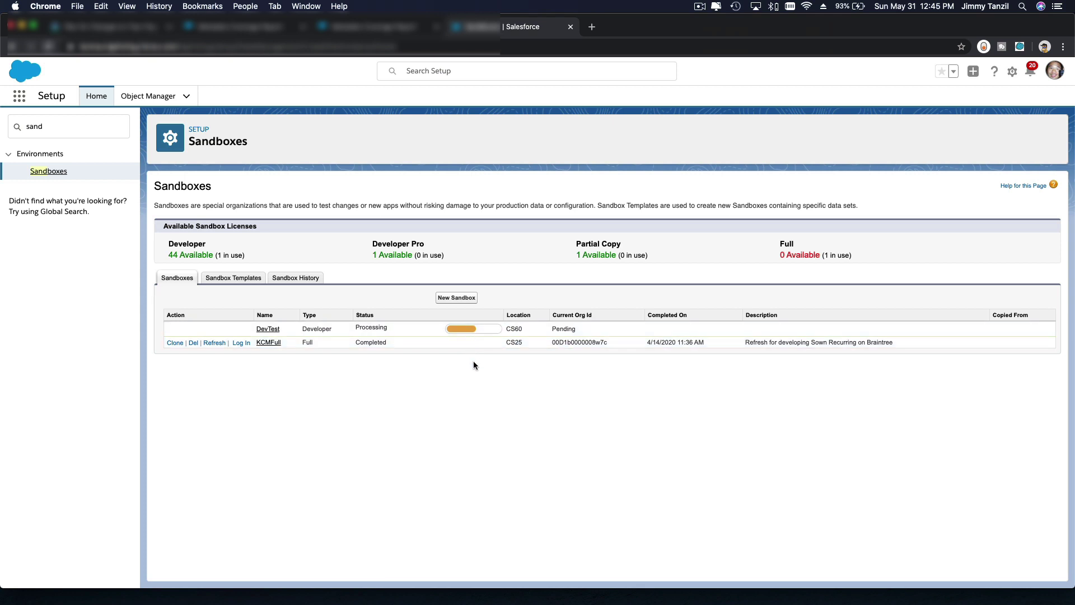
left_click(451, 300)
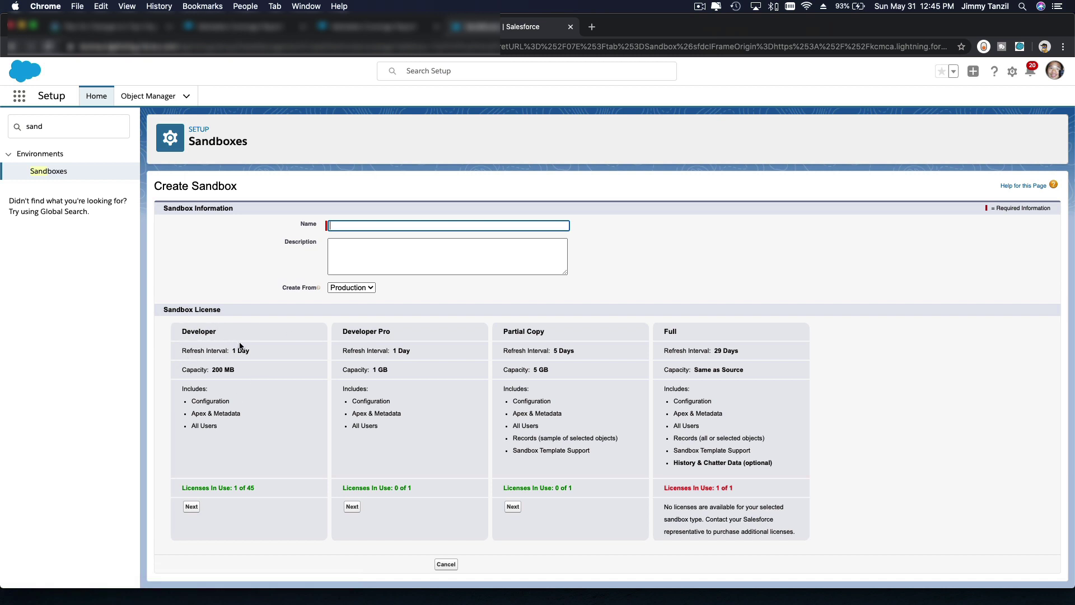
Step: Compare sandbox capacities: Developer 200 MB, Developer Pro 1 GB, Partial Copy 5 GB, Full same as source
triple_click(224, 372)
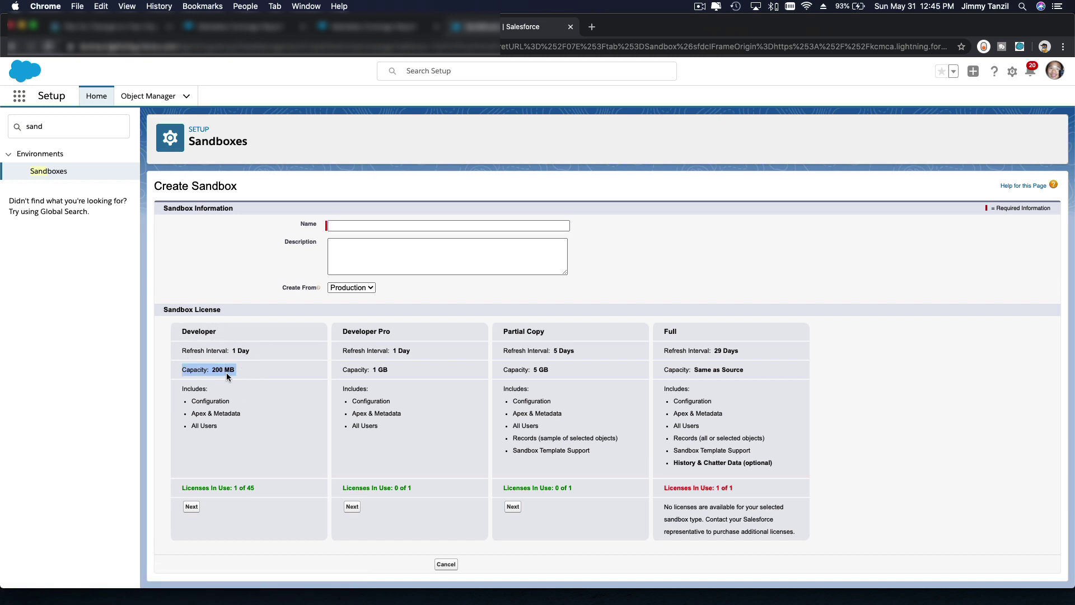
triple_click(357, 371)
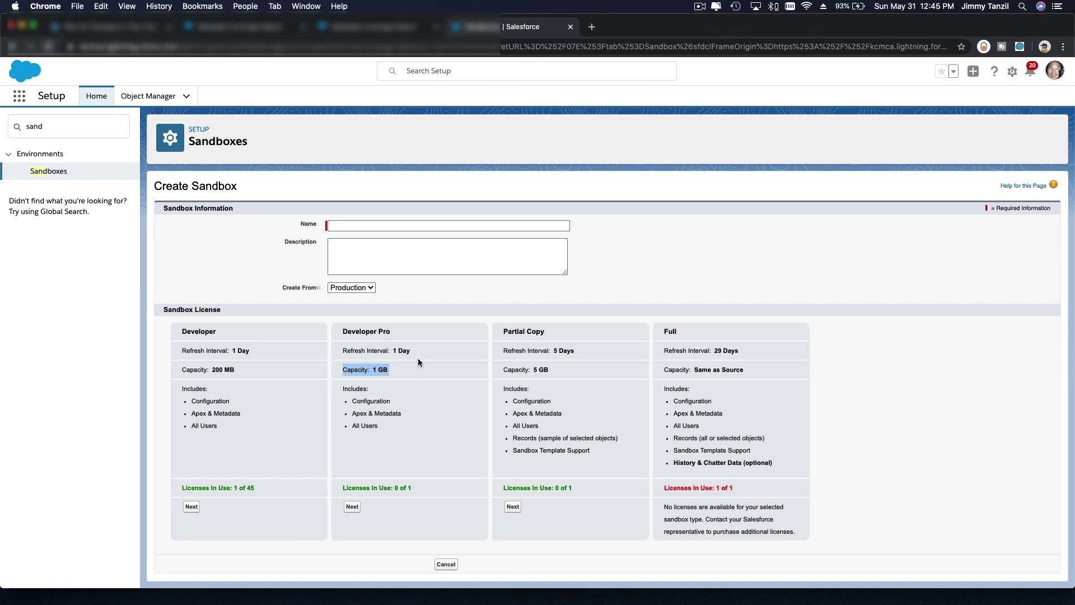
triple_click(533, 369)
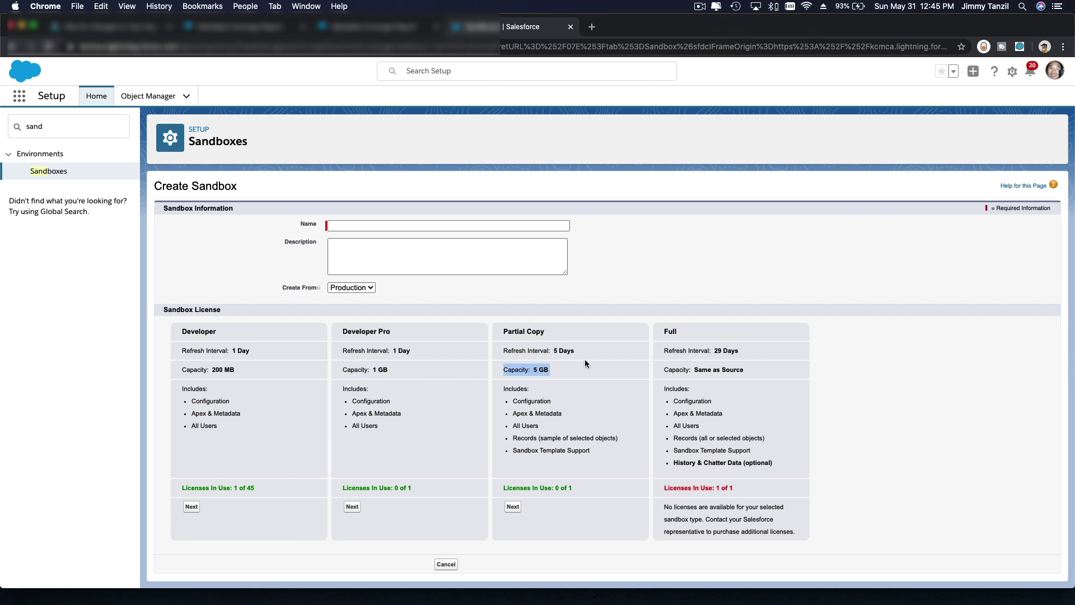
triple_click(688, 370)
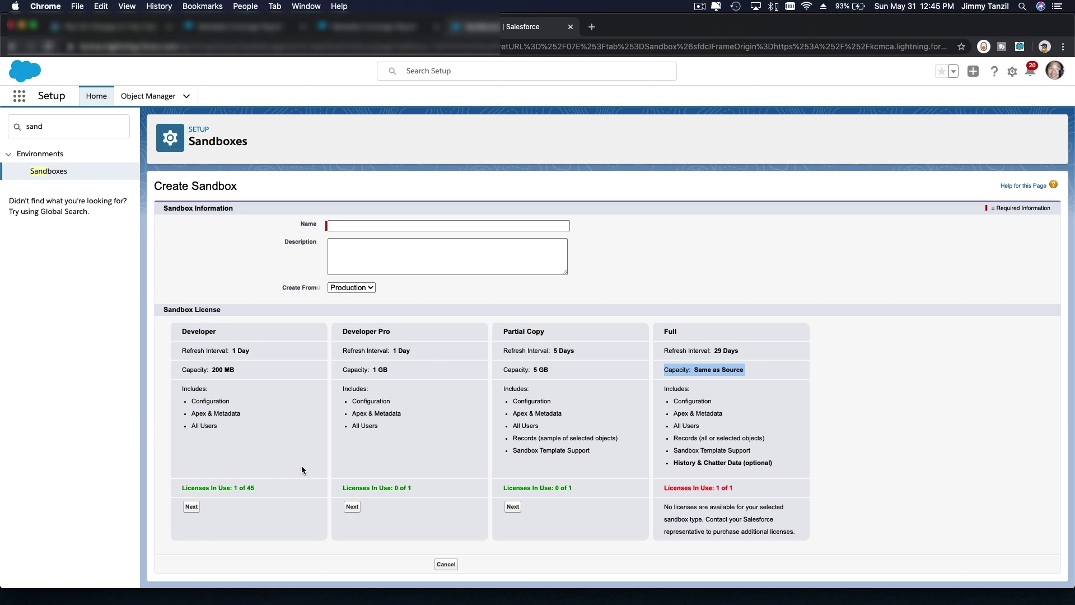
left_click(104, 26)
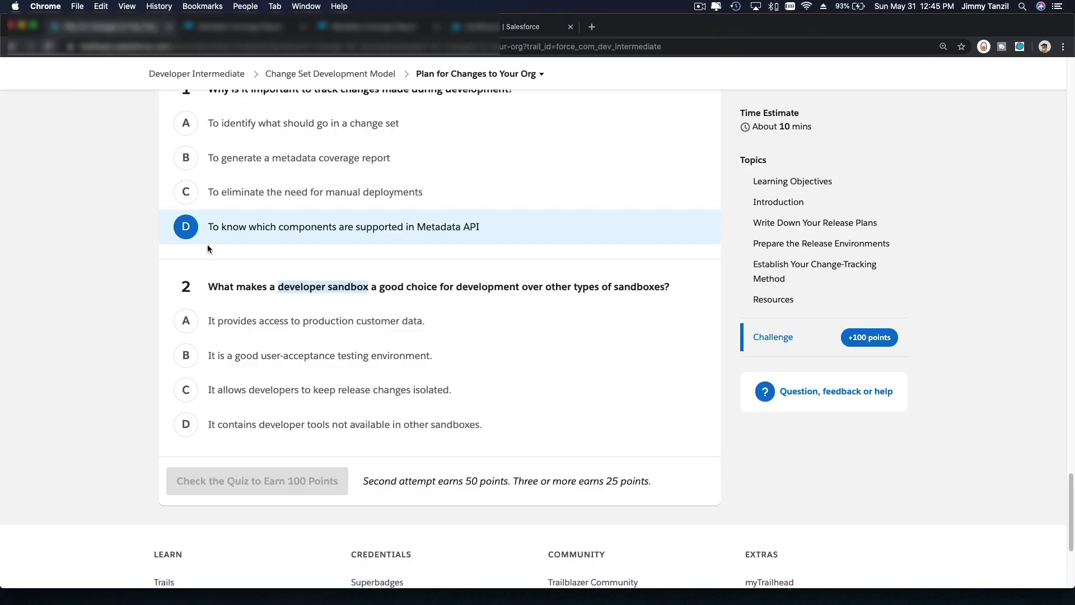
Step: Answer question 2 with C and submit the quiz for checking
left_click(369, 396)
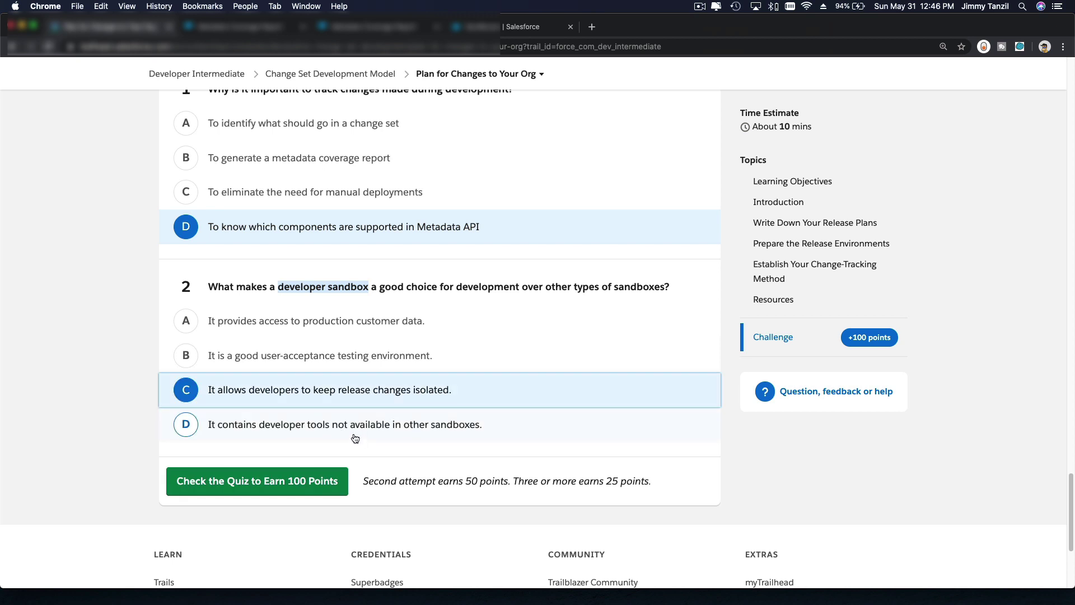
scroll(336, 459, "down", 1)
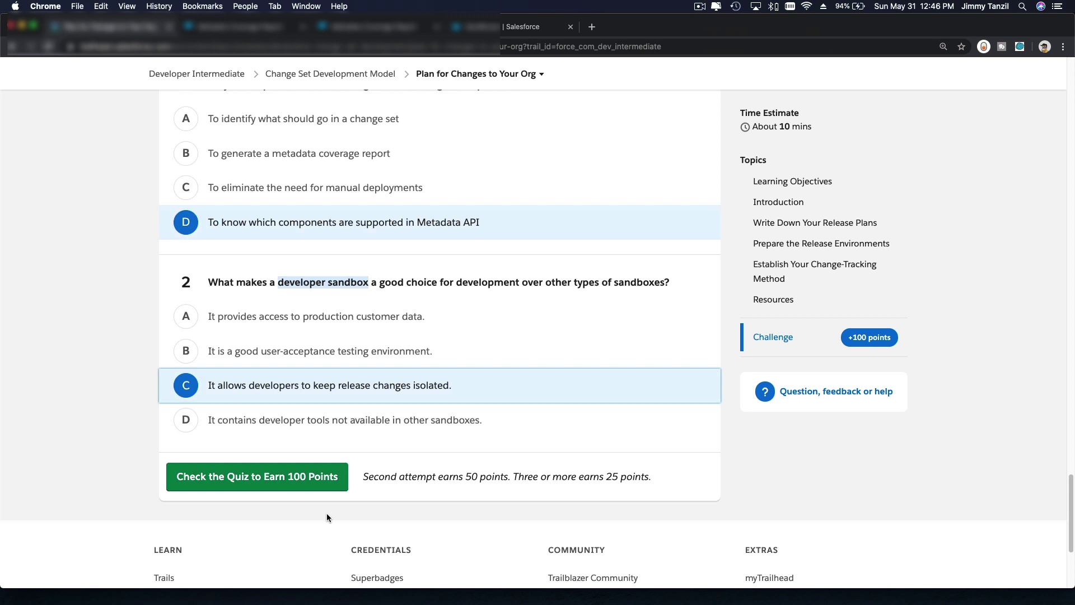
left_click(272, 485)
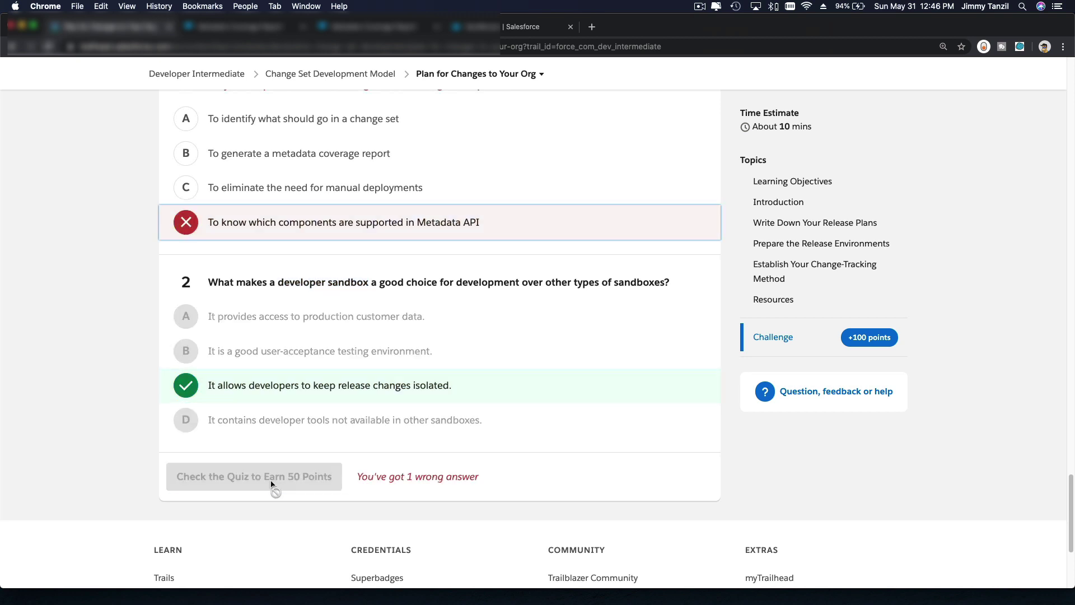
Step: Change question 1's answer to A and resubmit, earning +50 points
scroll(271, 486, "up", 2)
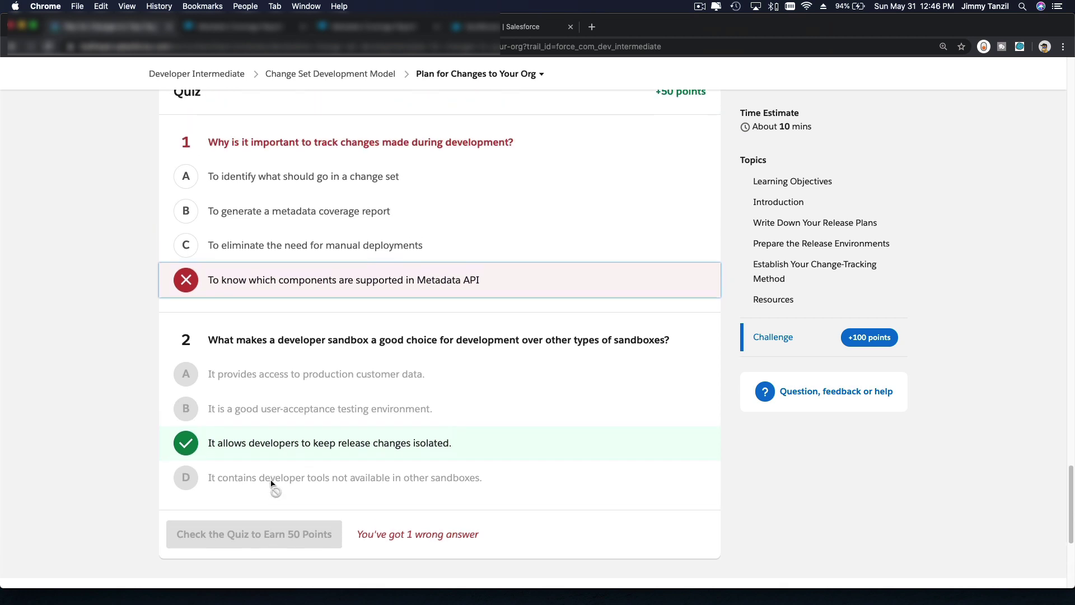
left_click(280, 189)
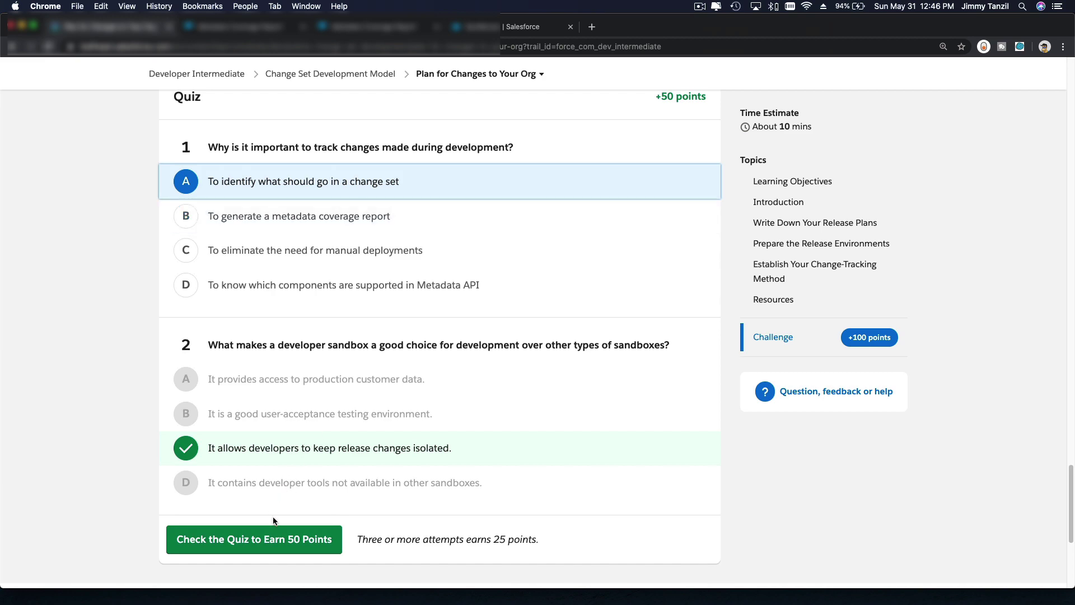
left_click(274, 539)
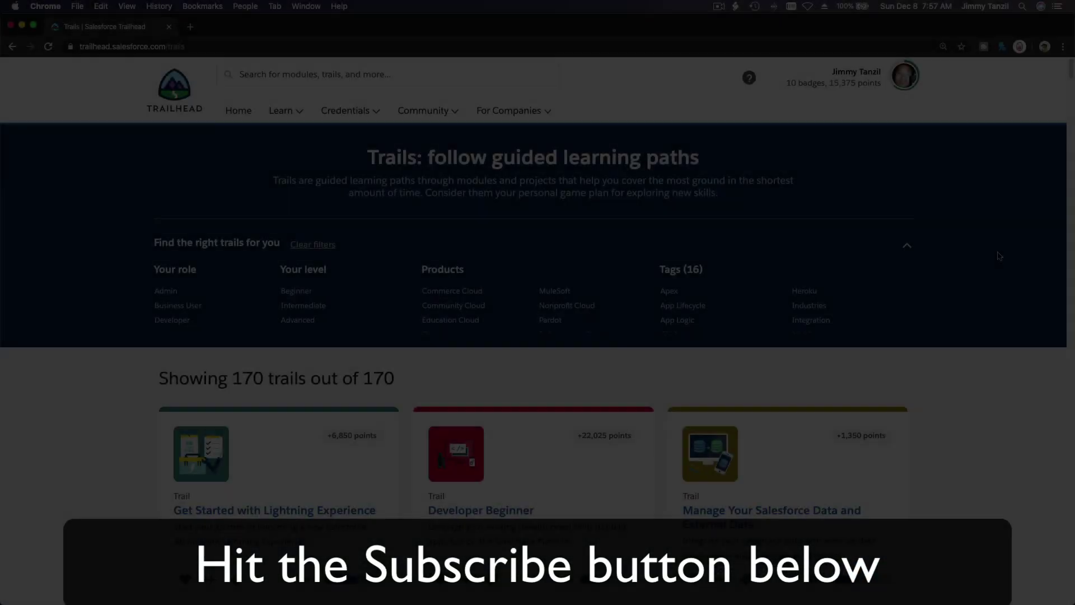
Step: Scroll through the Trails catalogue, then the AppExchange home page down to Blaze Your Trail
scroll(998, 256, "down", 10)
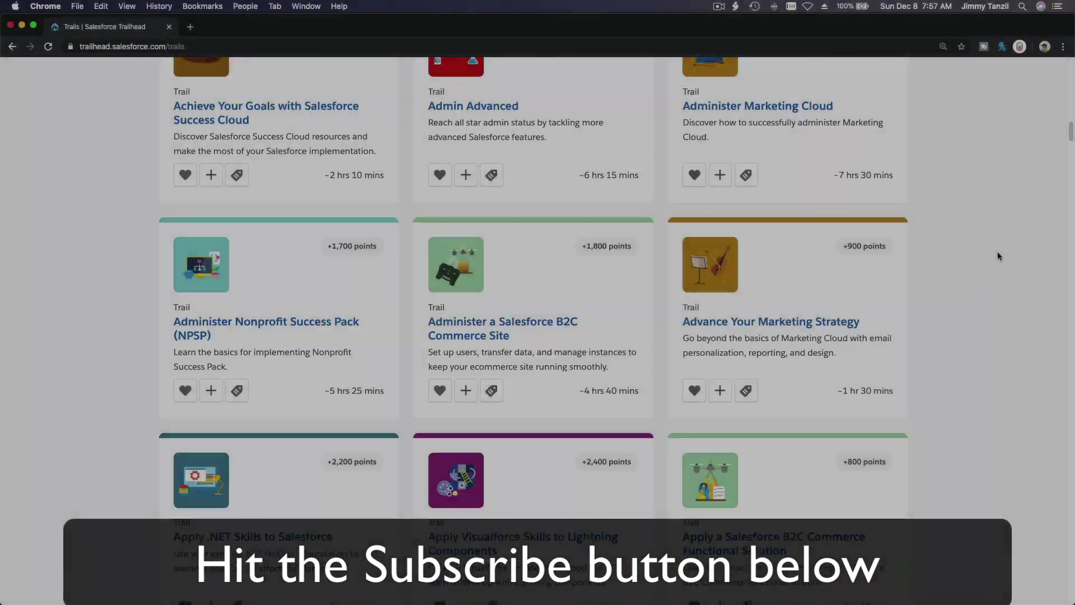
scroll(998, 256, "down", 20)
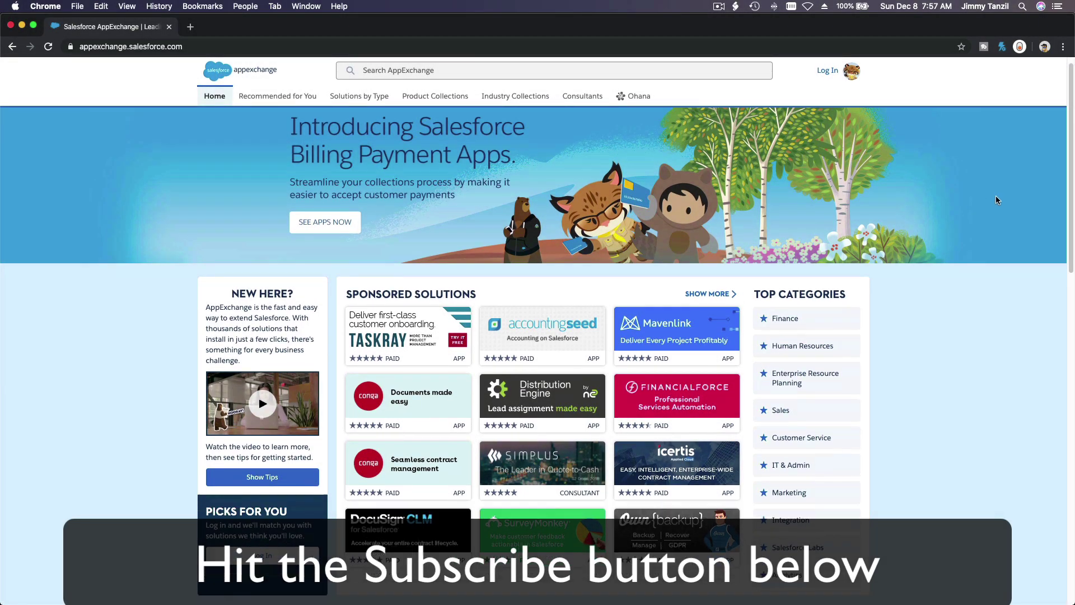
scroll(996, 200, "down", 10)
scroll(996, 199, "down", 5)
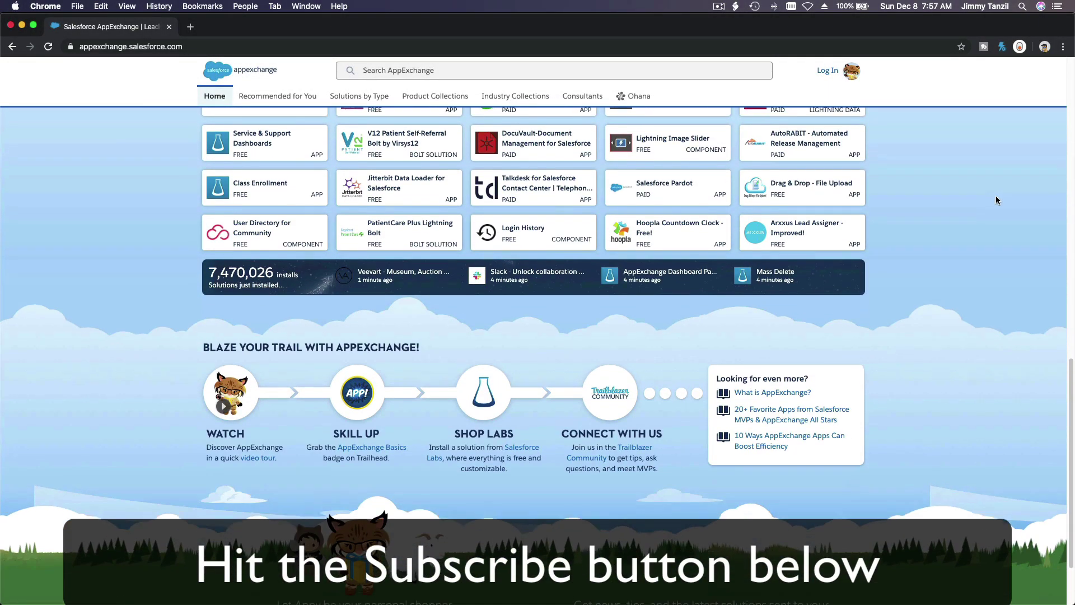